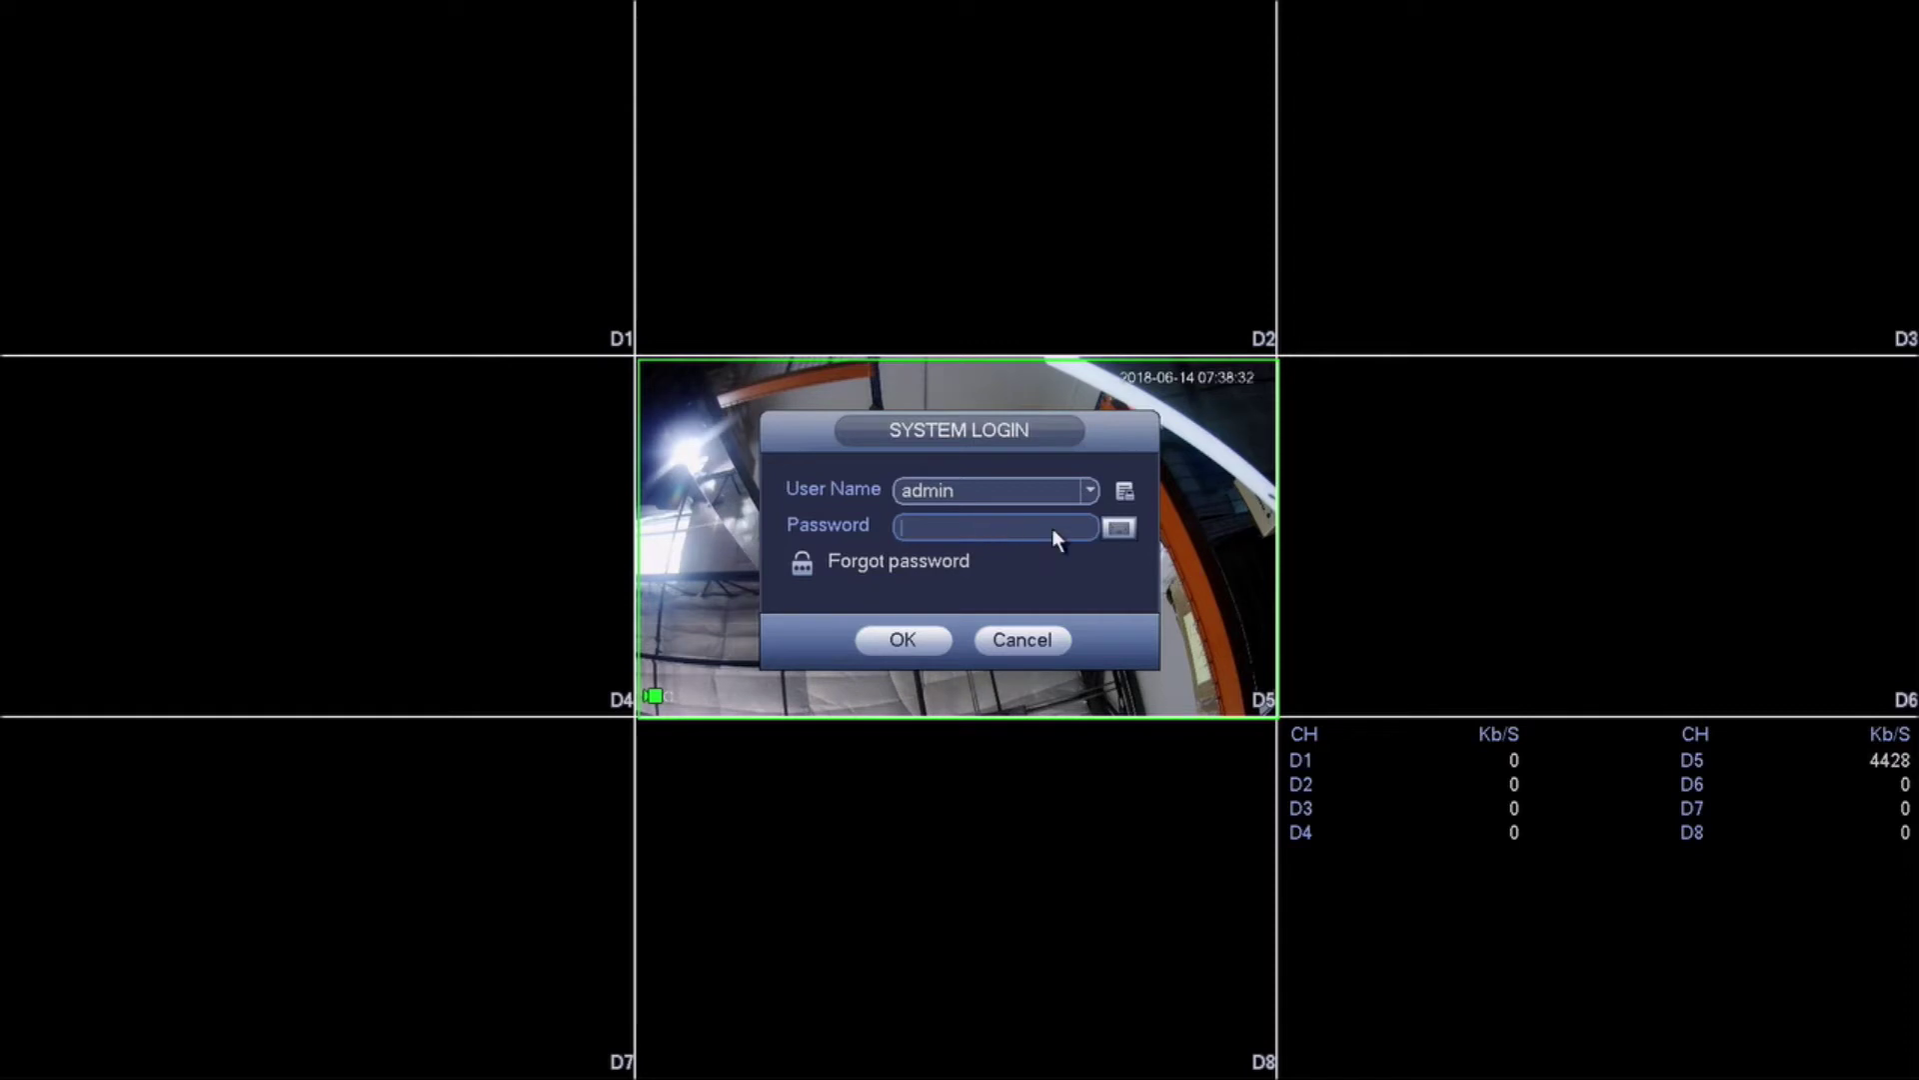
Step: Start the forgotten-password reset and begin entering the recovery email address on the on-screen keyboard
left_click(803, 568)
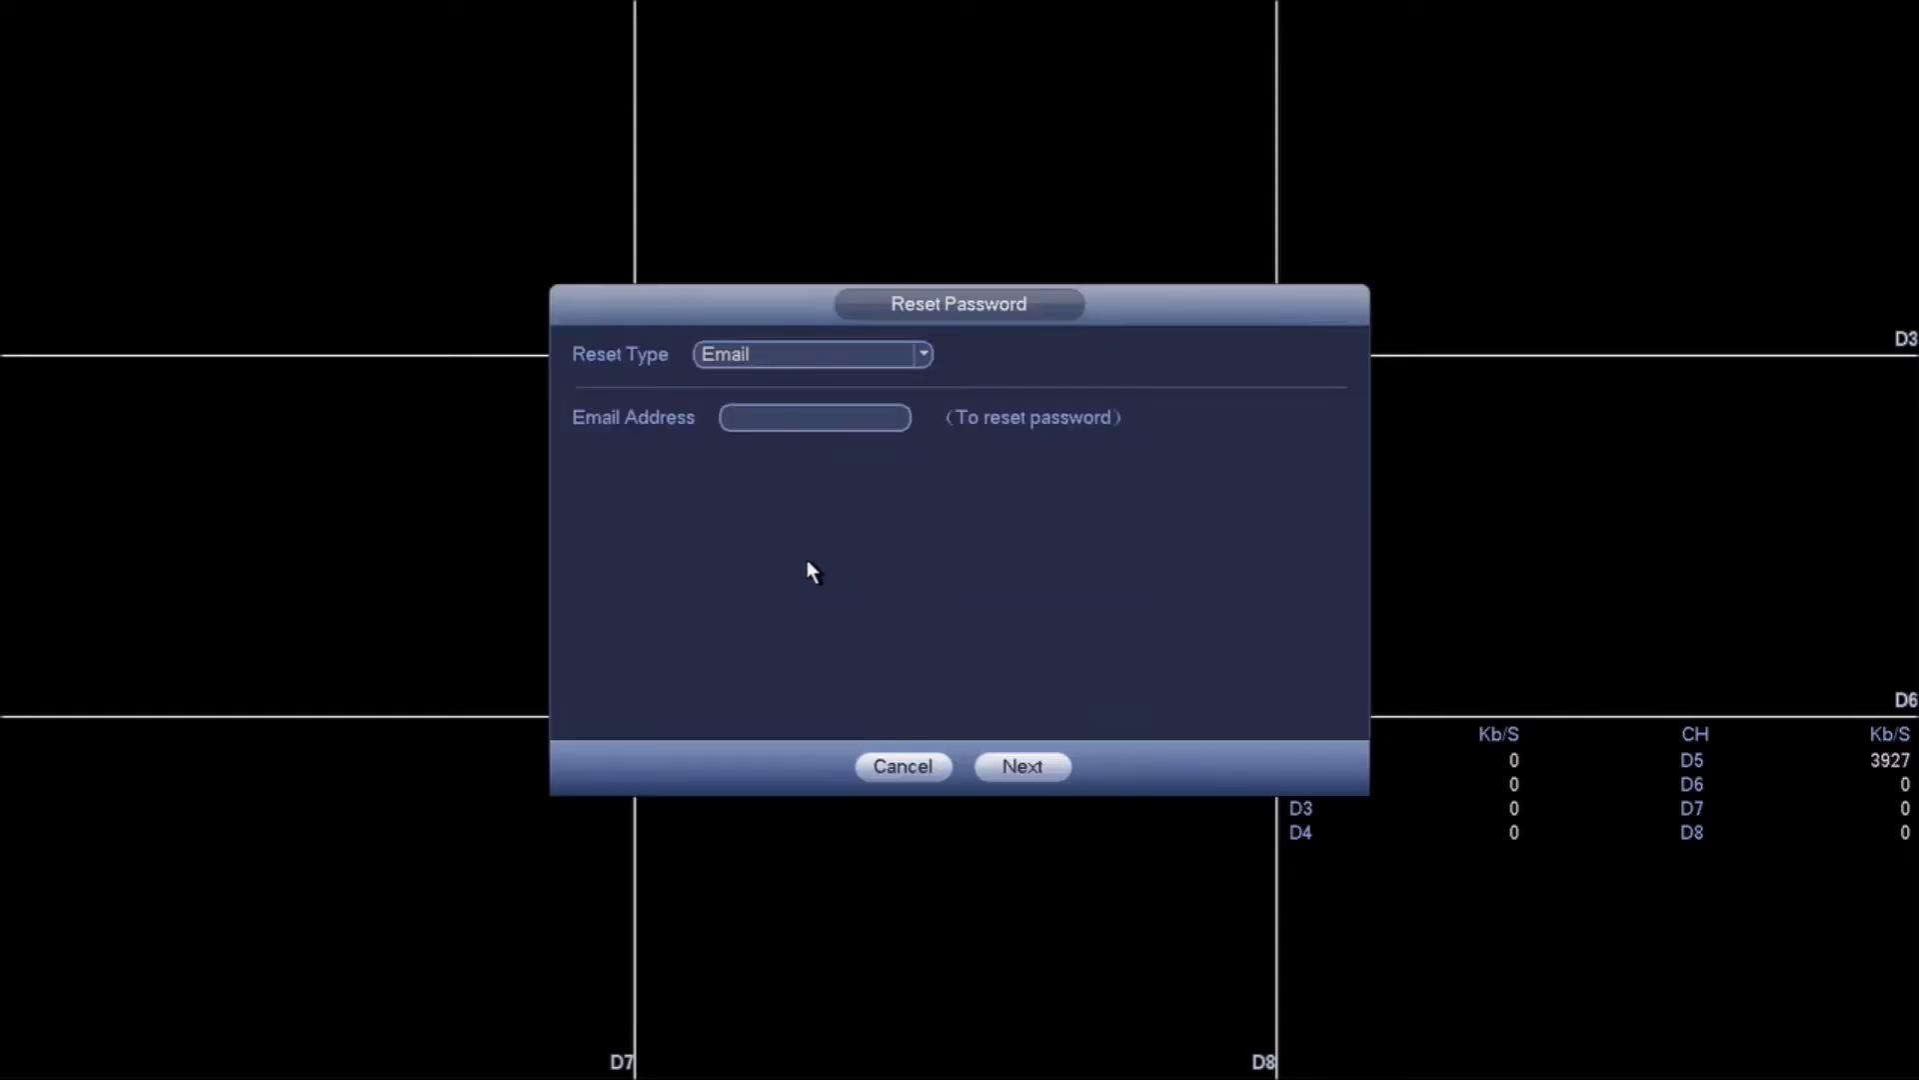
mouse_move(814, 417)
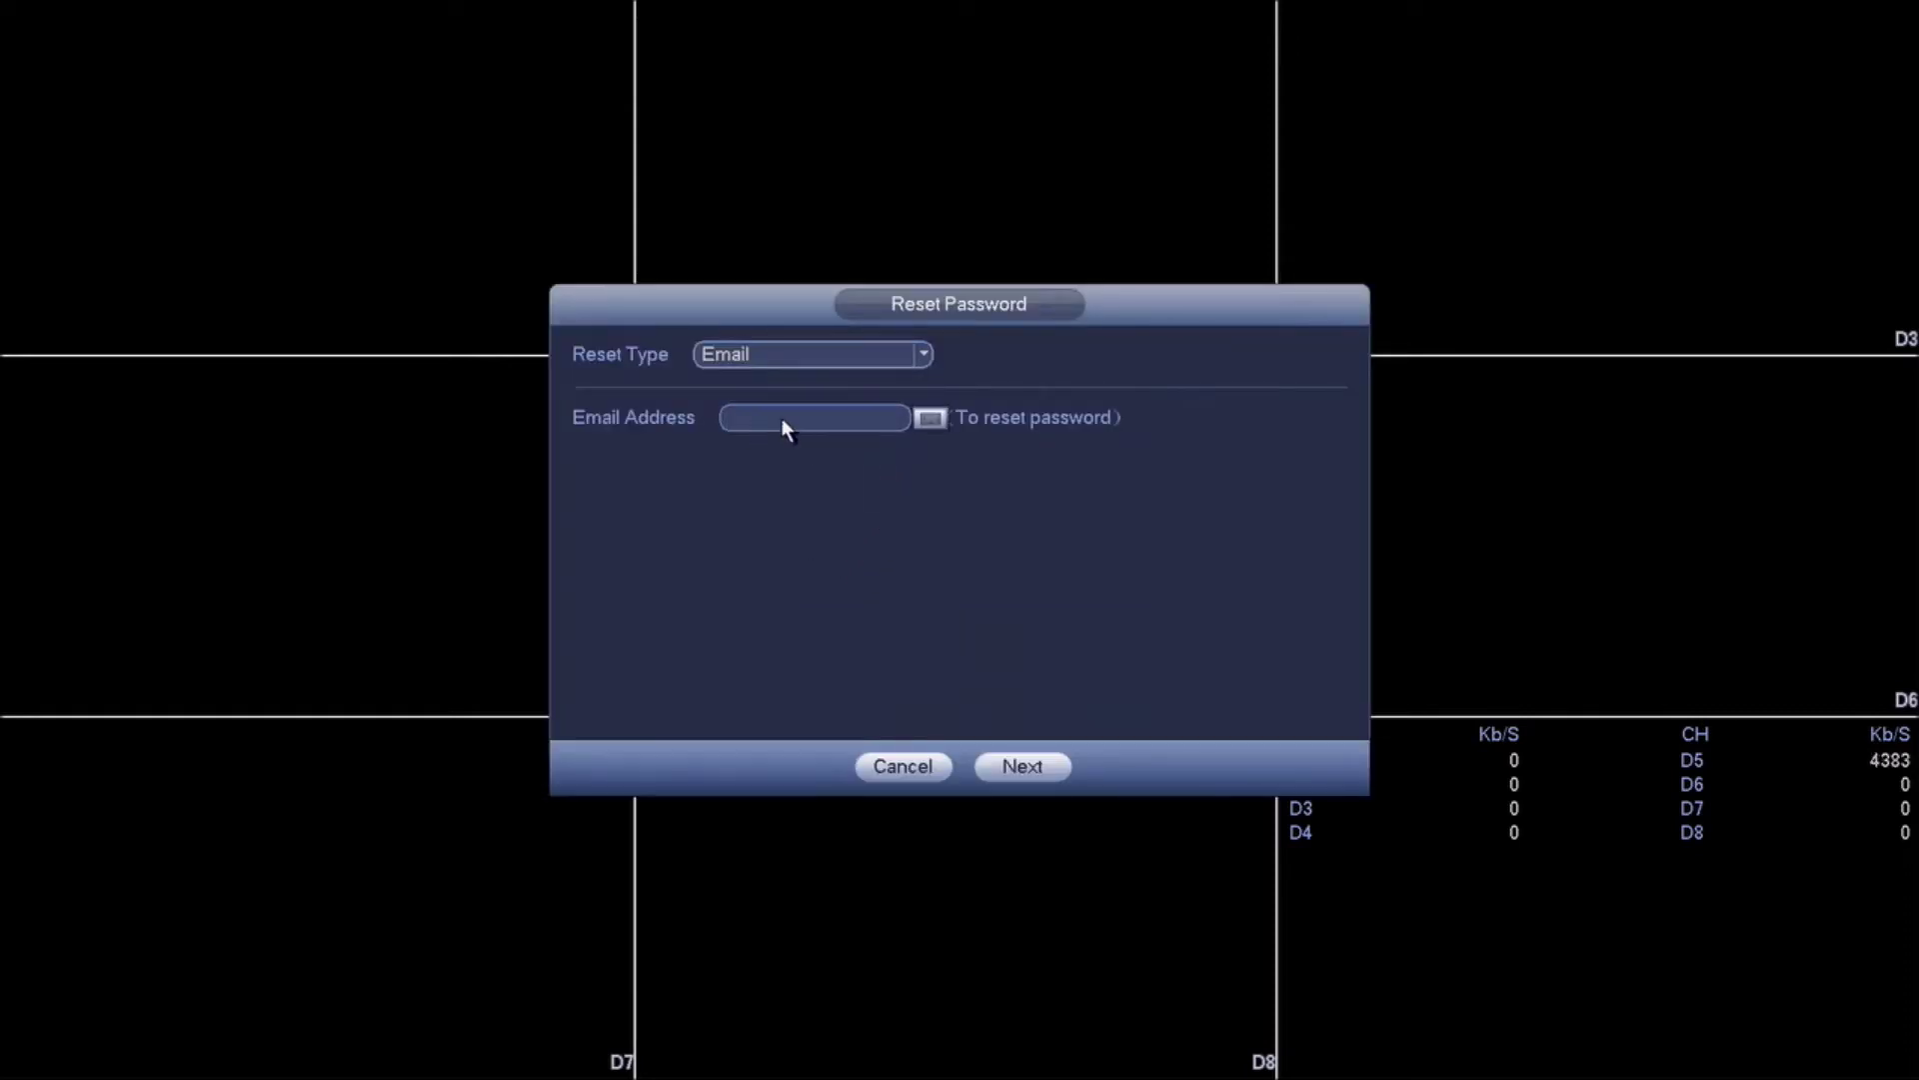
left_click(784, 428)
left_click(619, 546)
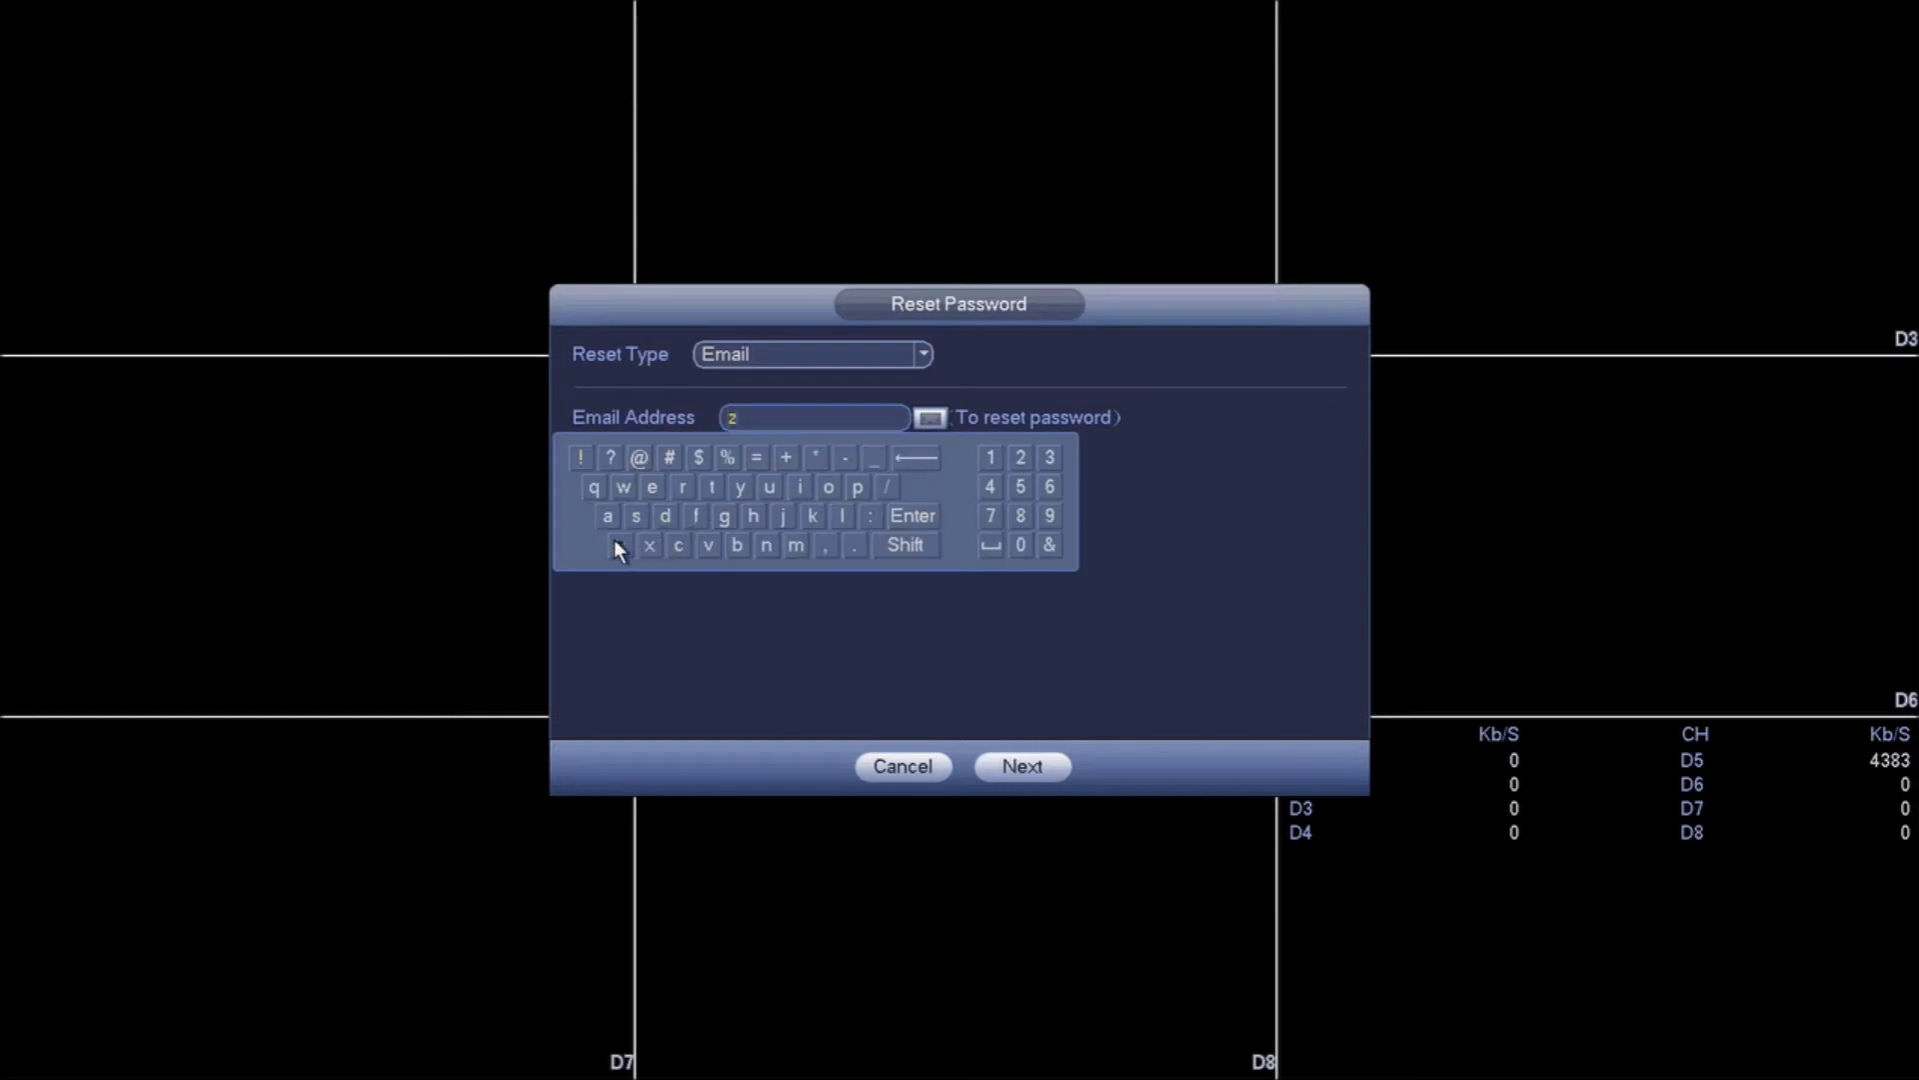
left_click(768, 490)
left_click(767, 490)
left_click(797, 546)
left_click(718, 483)
left_click(654, 487)
left_click(637, 515)
left_click(766, 545)
left_click(724, 516)
Step: Finish the email address's domain and send the security-code reset request
left_click(642, 456)
left_click(724, 515)
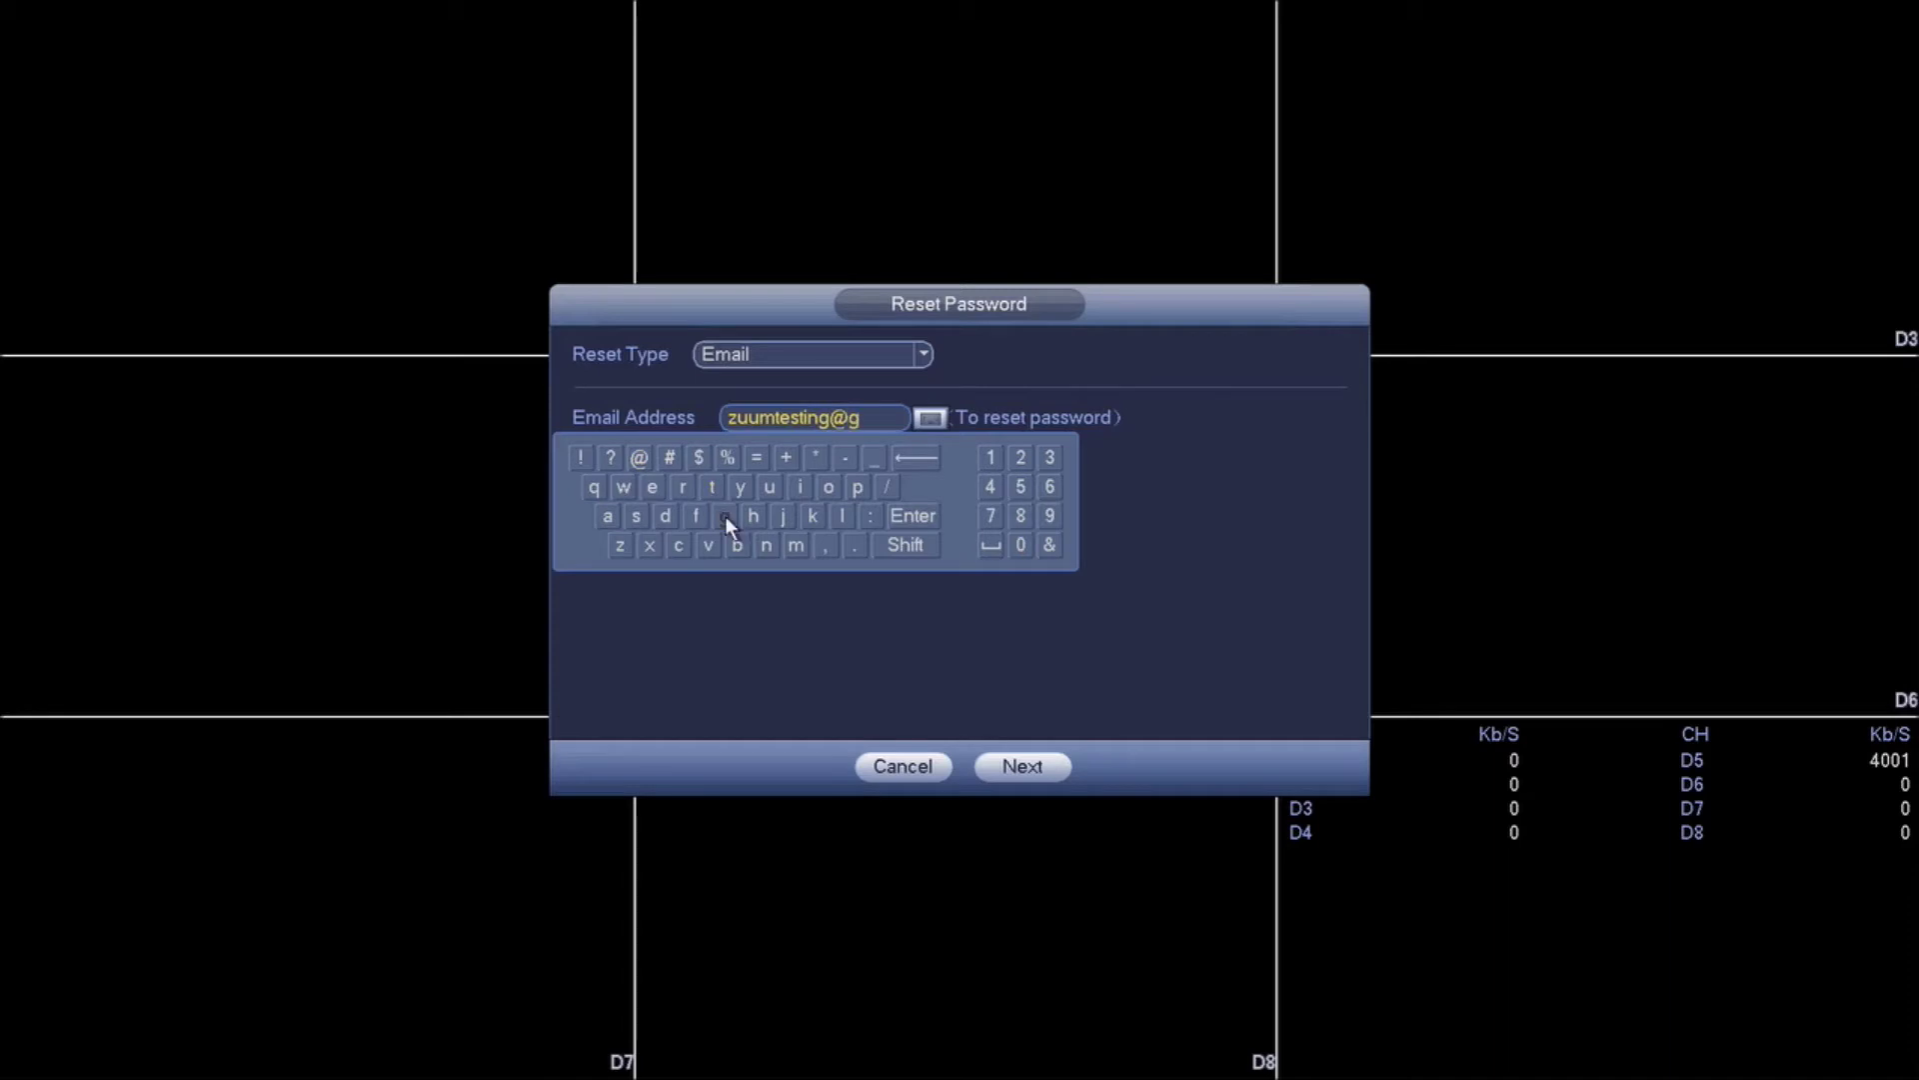
left_click(797, 545)
left_click(608, 517)
left_click(677, 545)
left_click(826, 488)
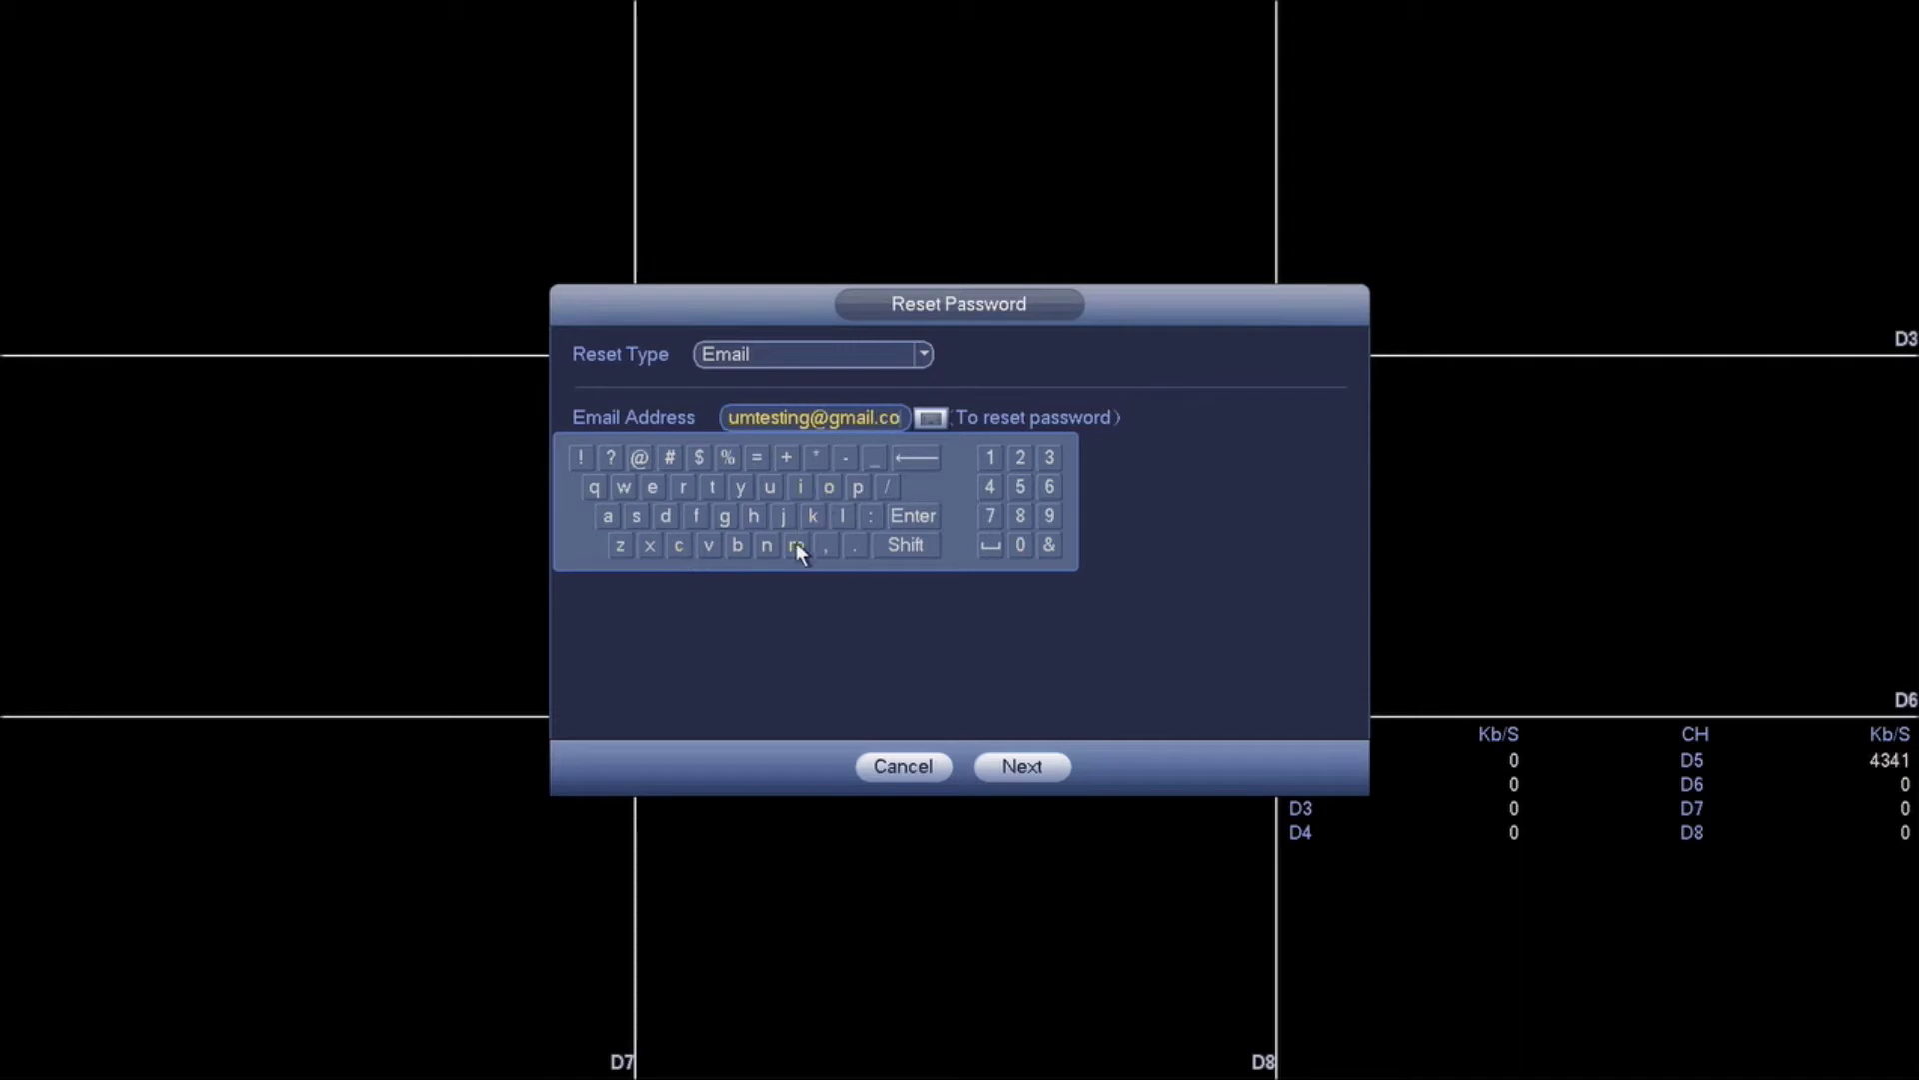
left_click(796, 545)
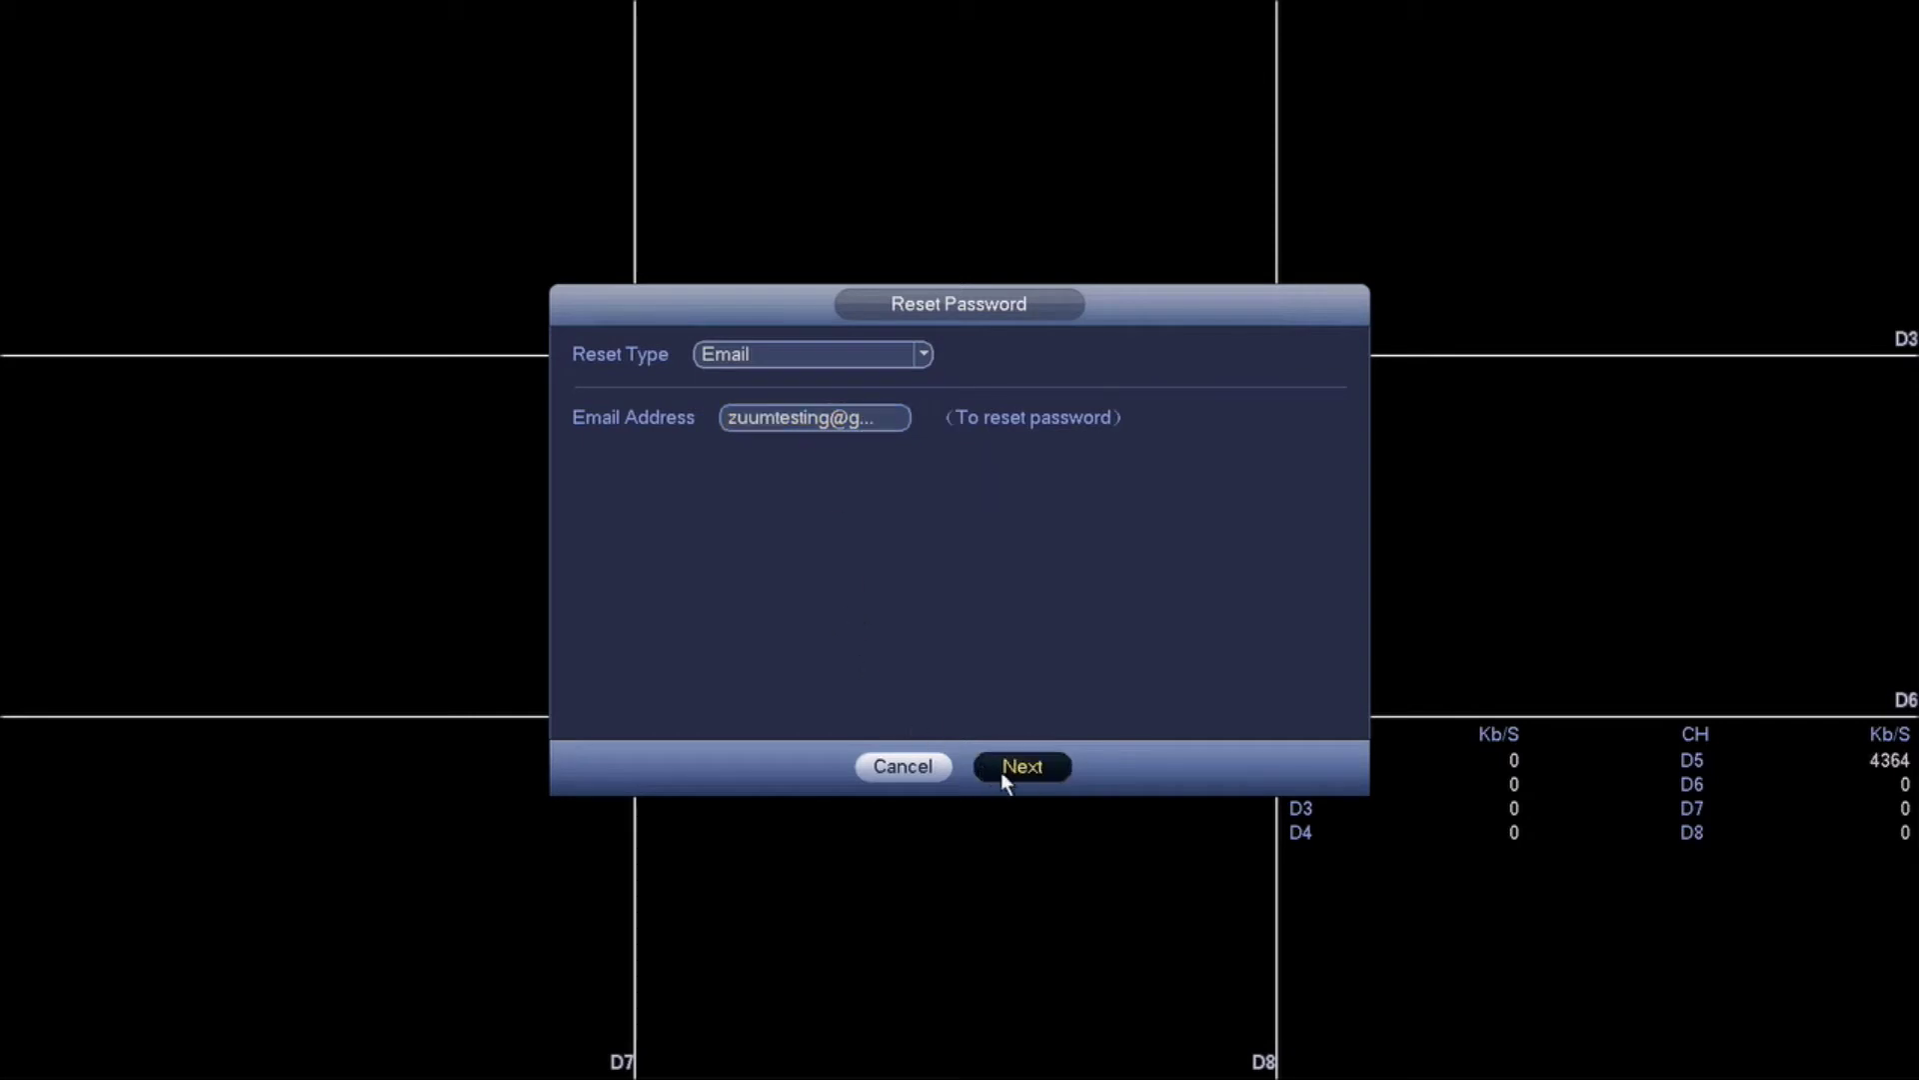
left_click(1032, 772)
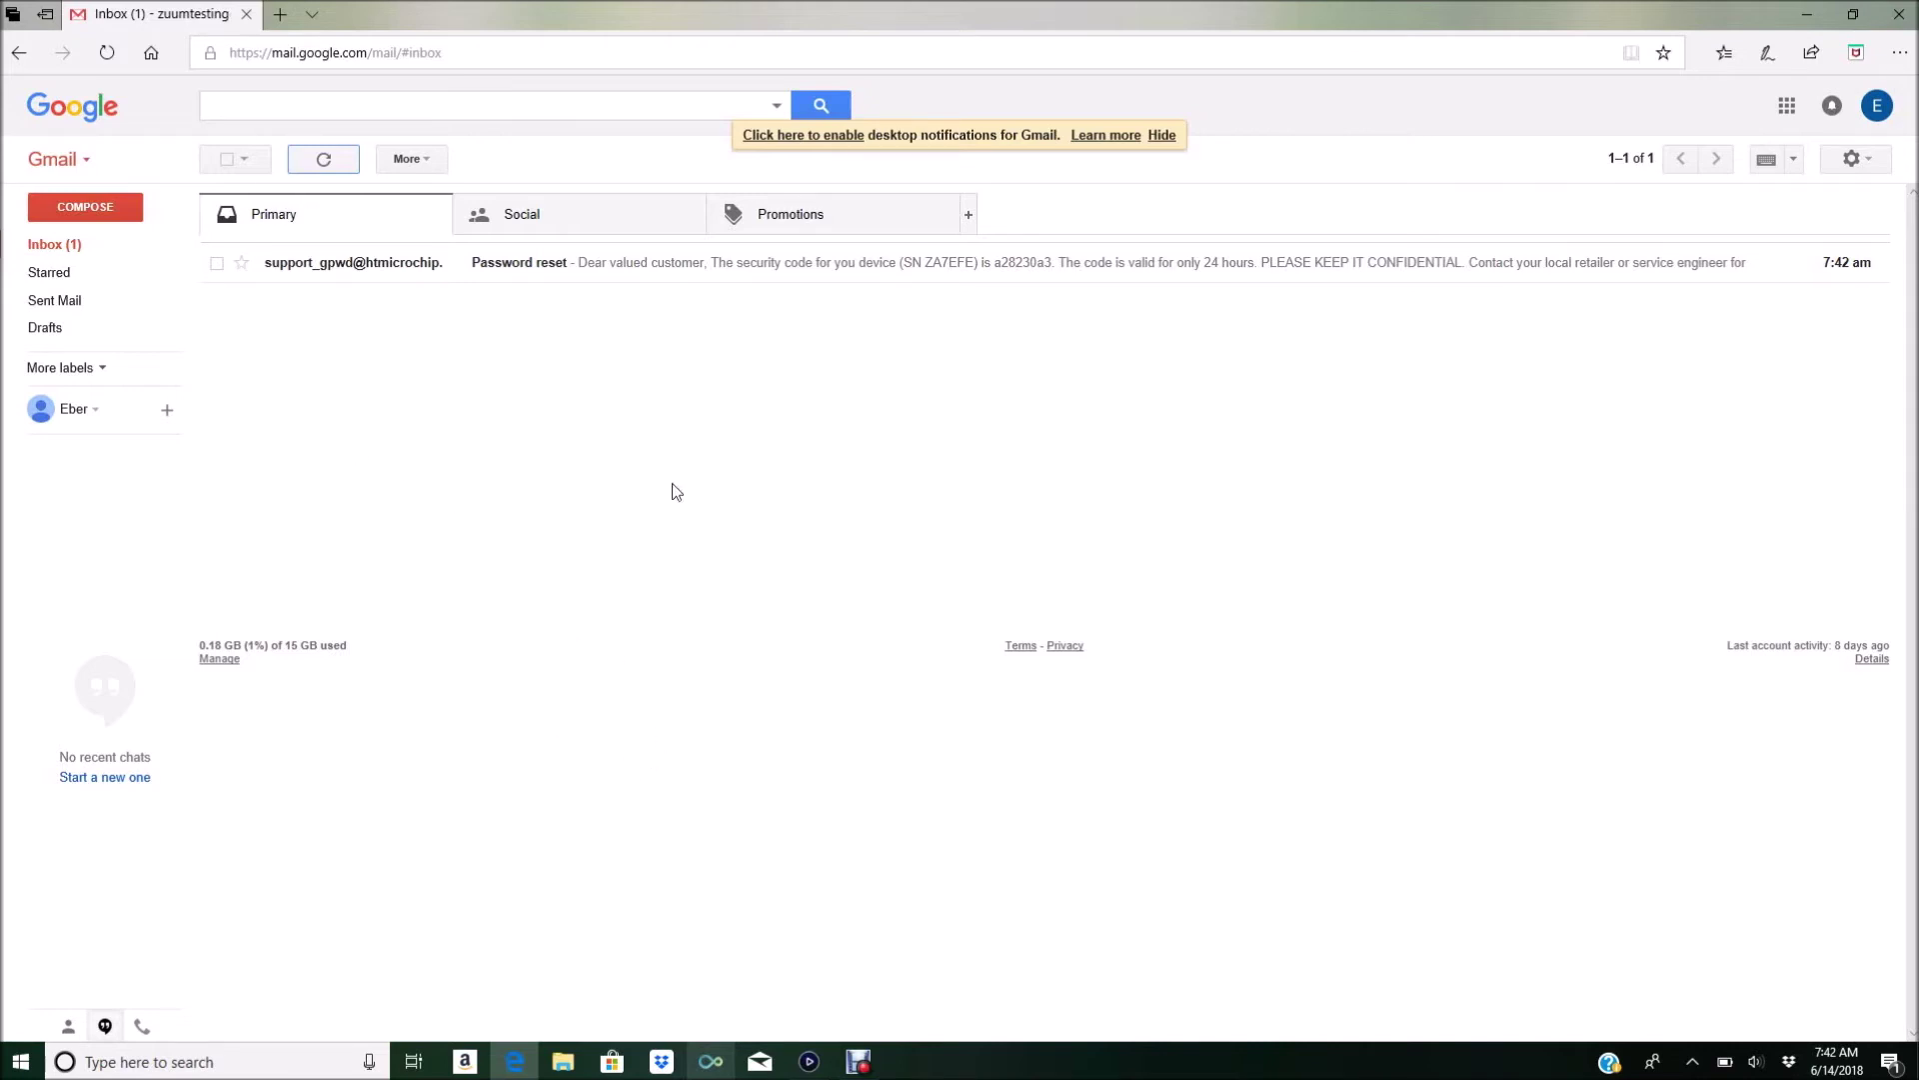
Step: Open the Password reset email and highlight the device serial and security code
left_click(362, 284)
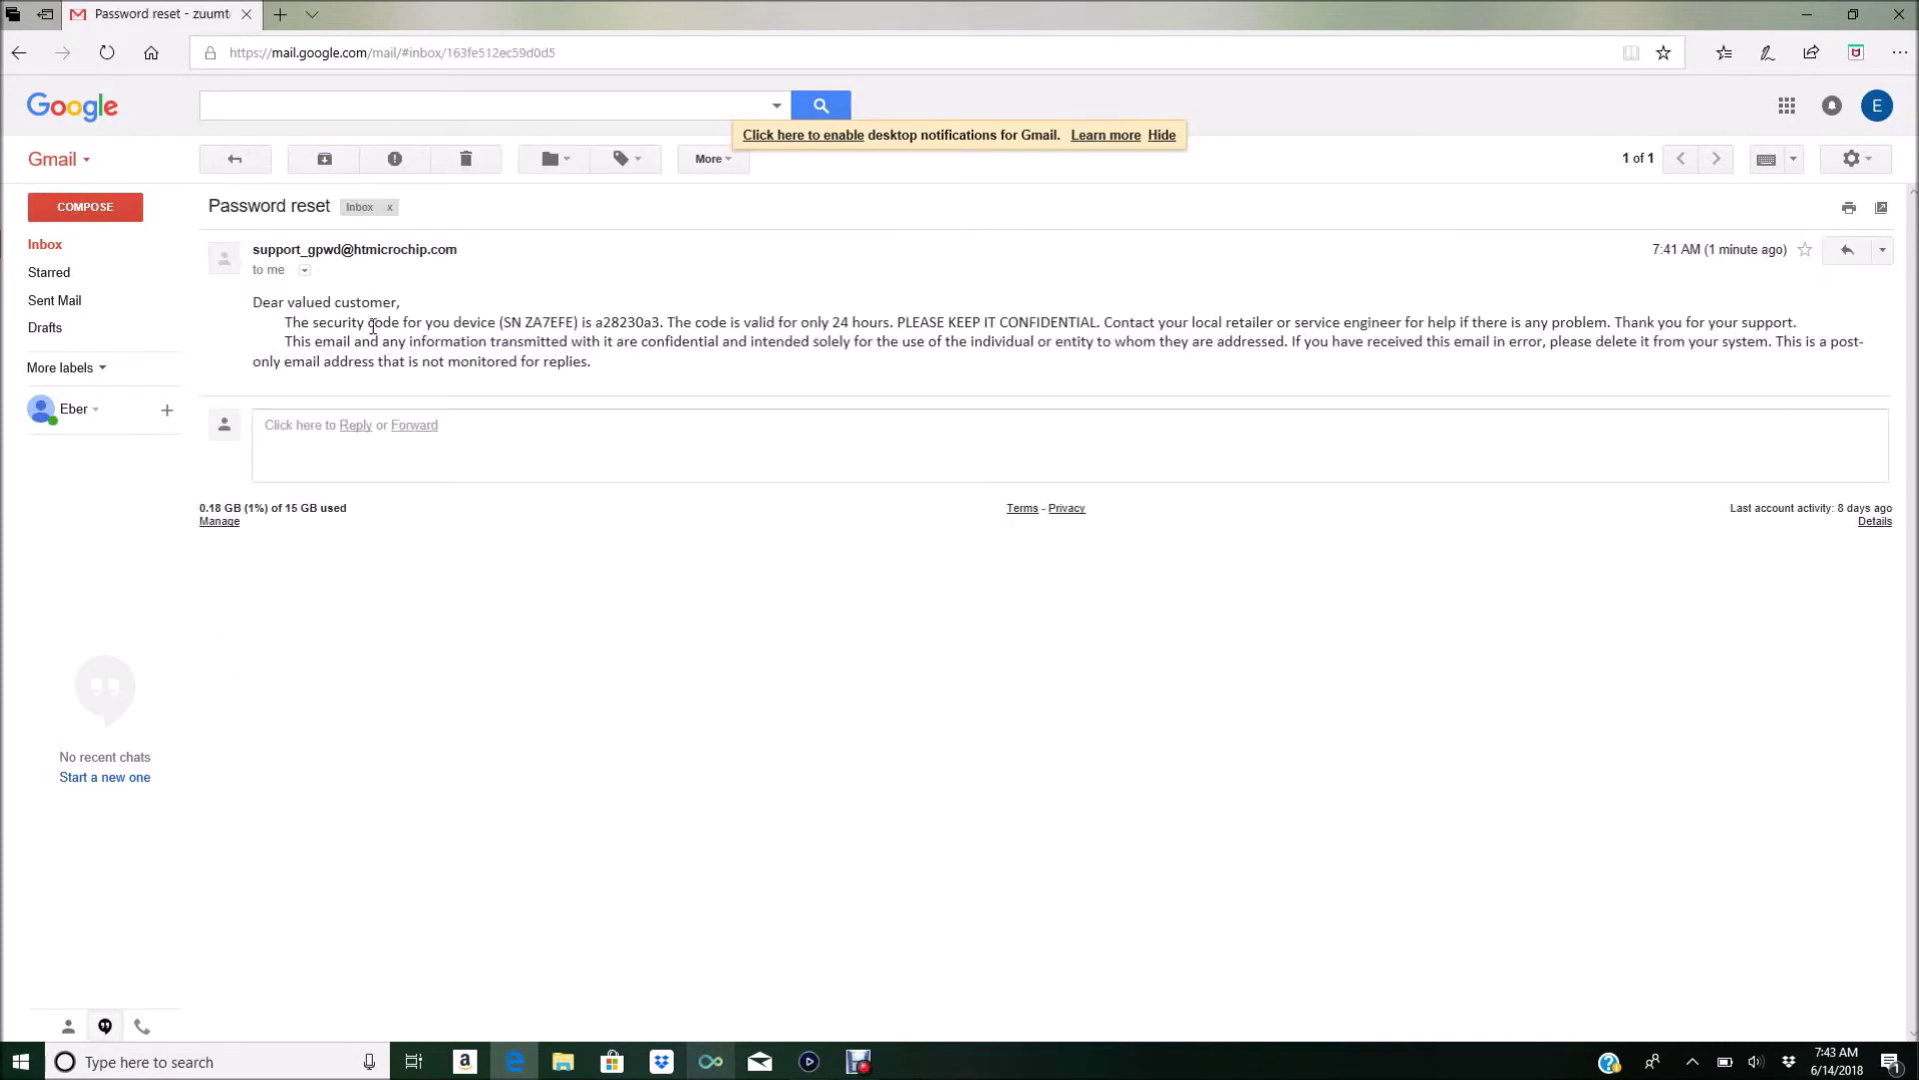
left_click_drag(503, 322, 577, 323)
left_click(544, 346)
left_click_drag(595, 322, 660, 326)
left_click(618, 343)
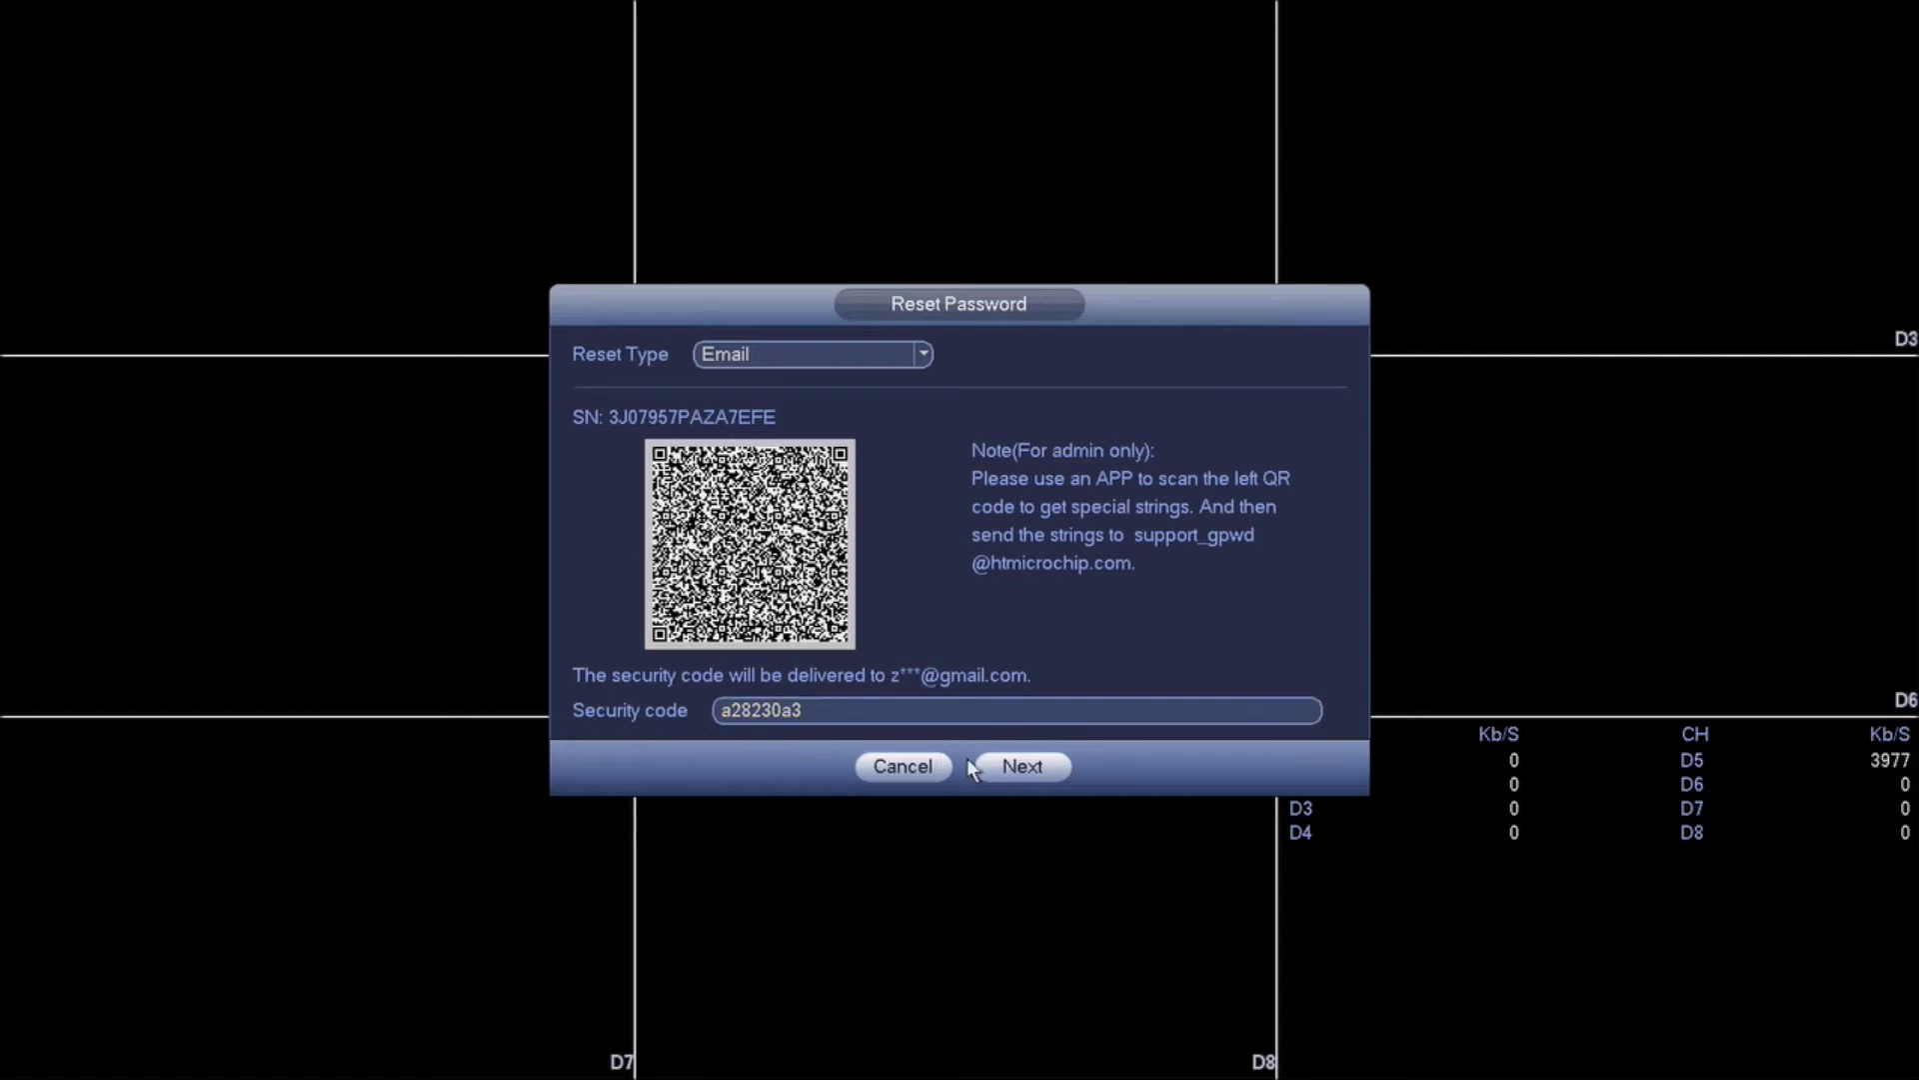
Step: Submit the emailed security code and enter the eight-character new admin password
left_click(1022, 766)
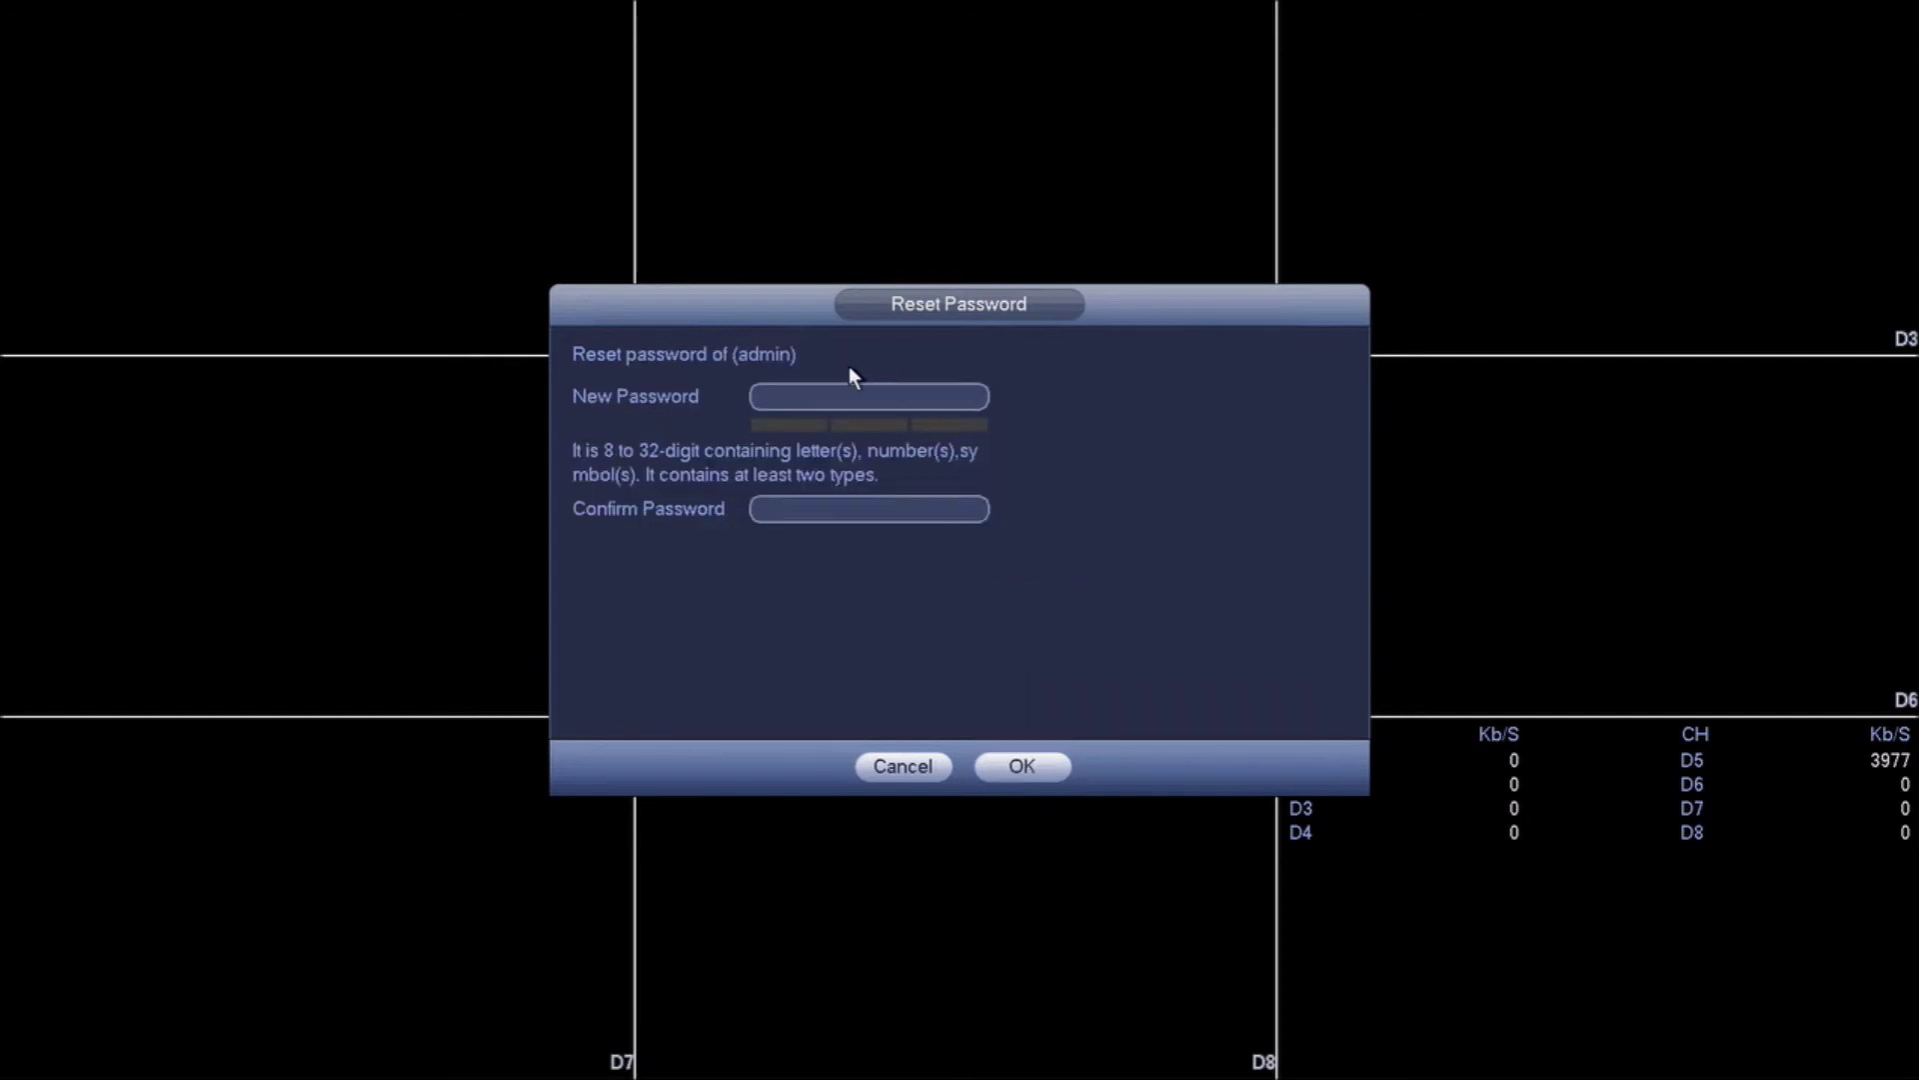
left_click(843, 394)
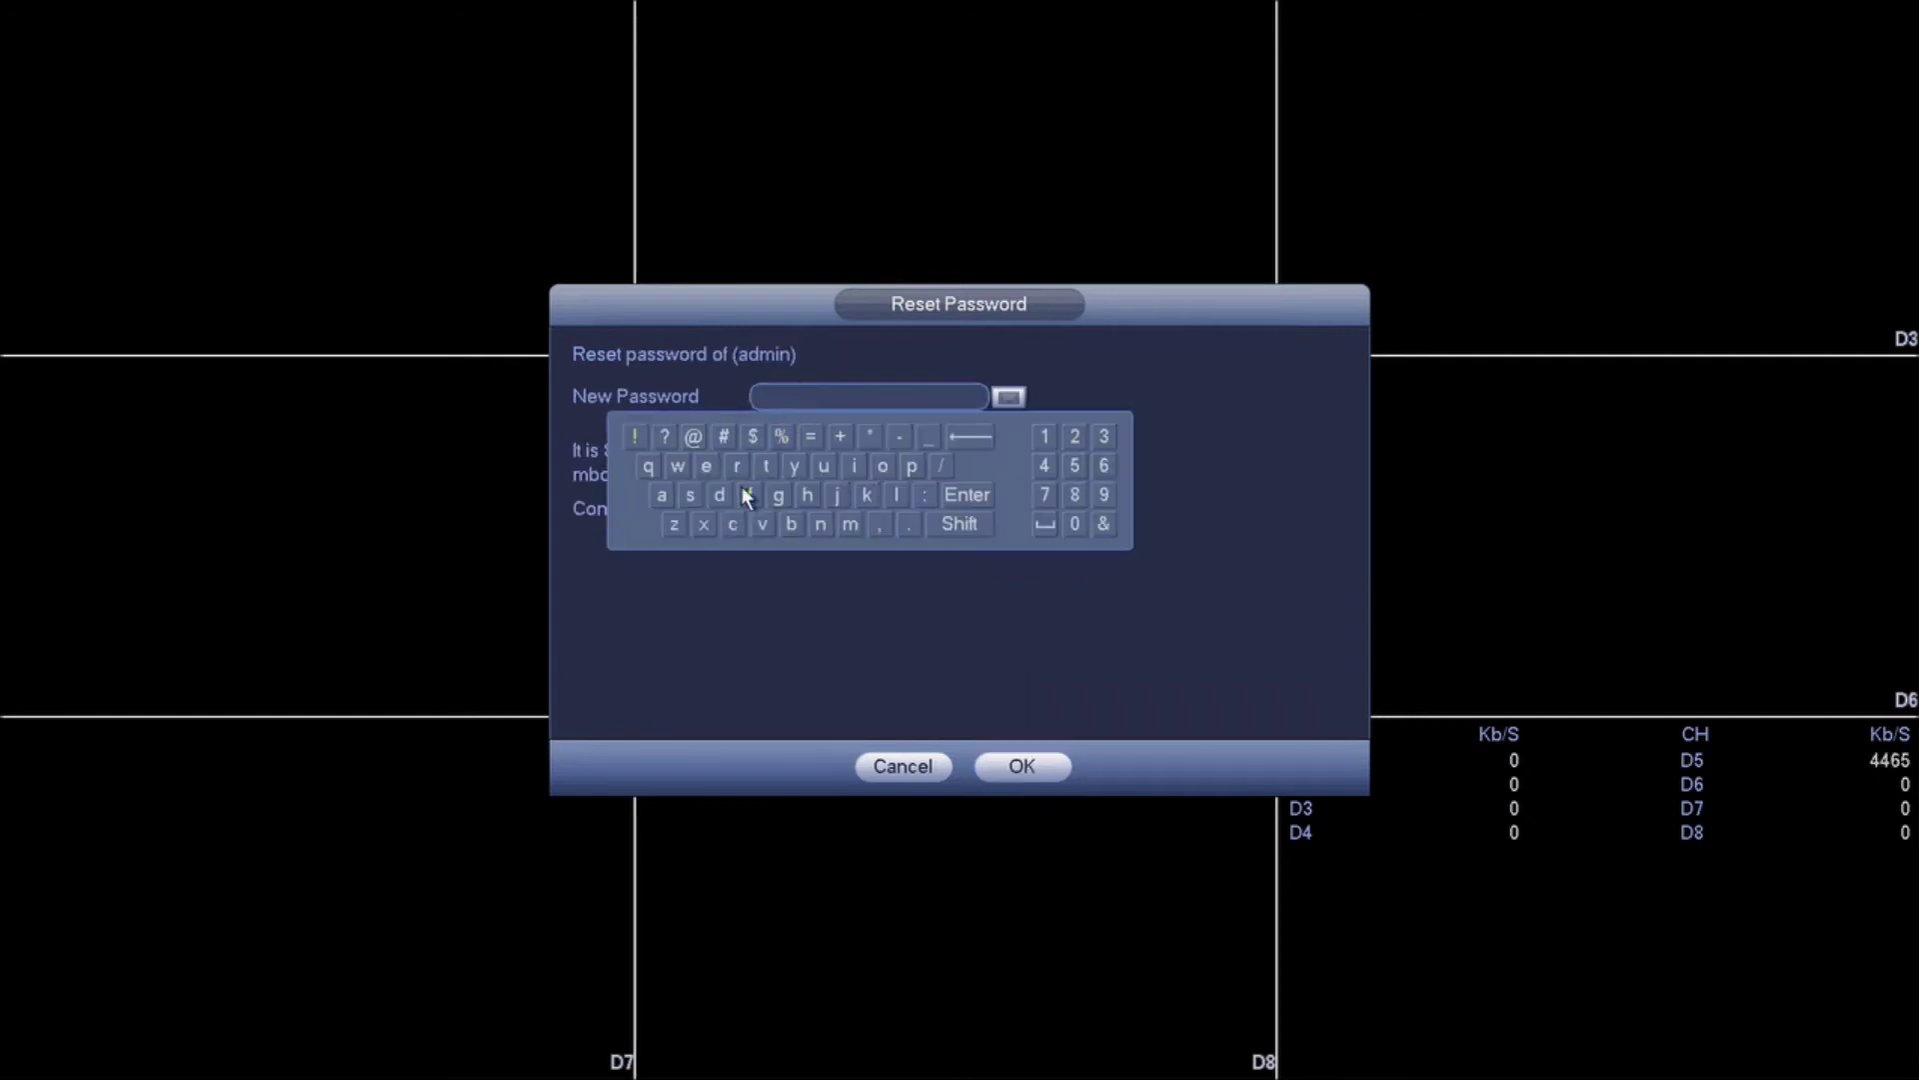
left_click(674, 526)
left_click(824, 467)
left_click(819, 526)
left_click(848, 524)
left_click(1104, 465)
left_click(1045, 465)
left_click(1075, 436)
left_click(967, 494)
Step: Repeat the new password in Confirm Password and save it
left_click(801, 508)
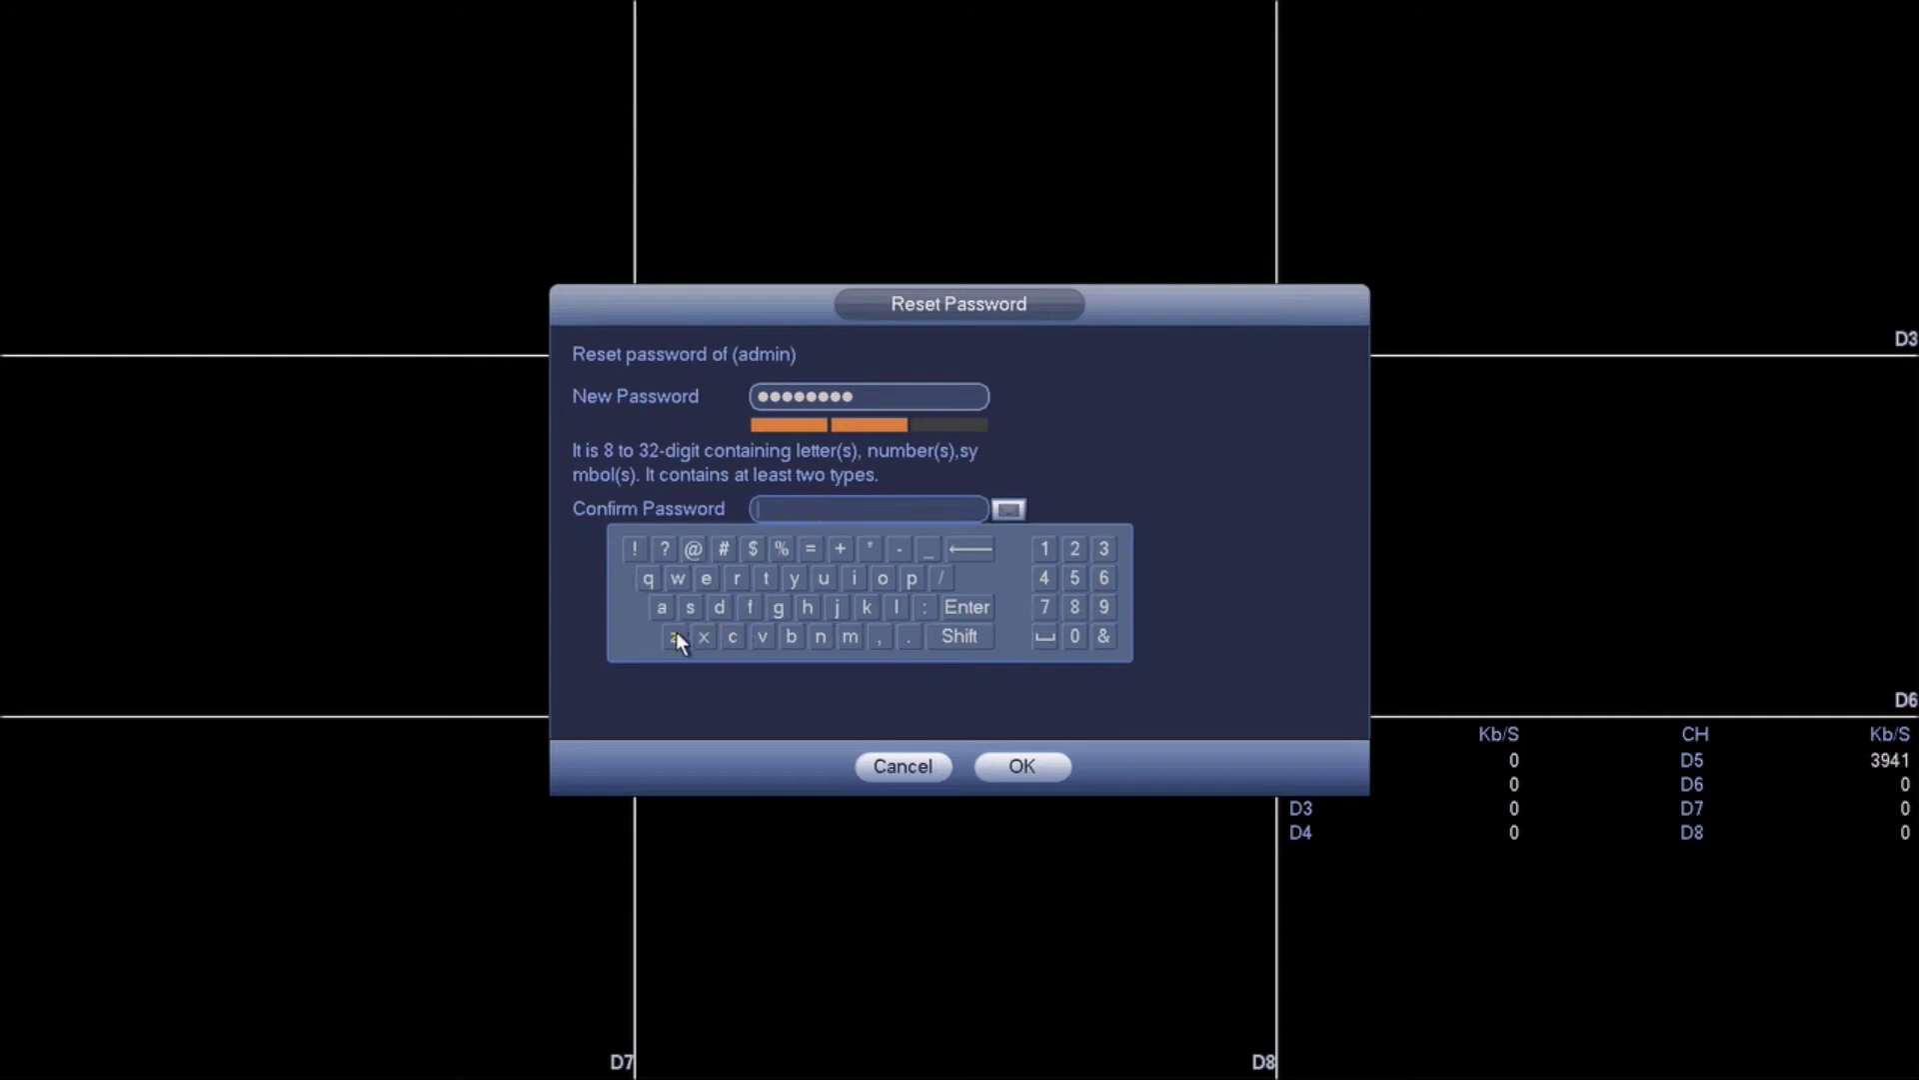
left_click(676, 634)
left_click(826, 578)
left_click(826, 578)
left_click(850, 636)
left_click(1104, 578)
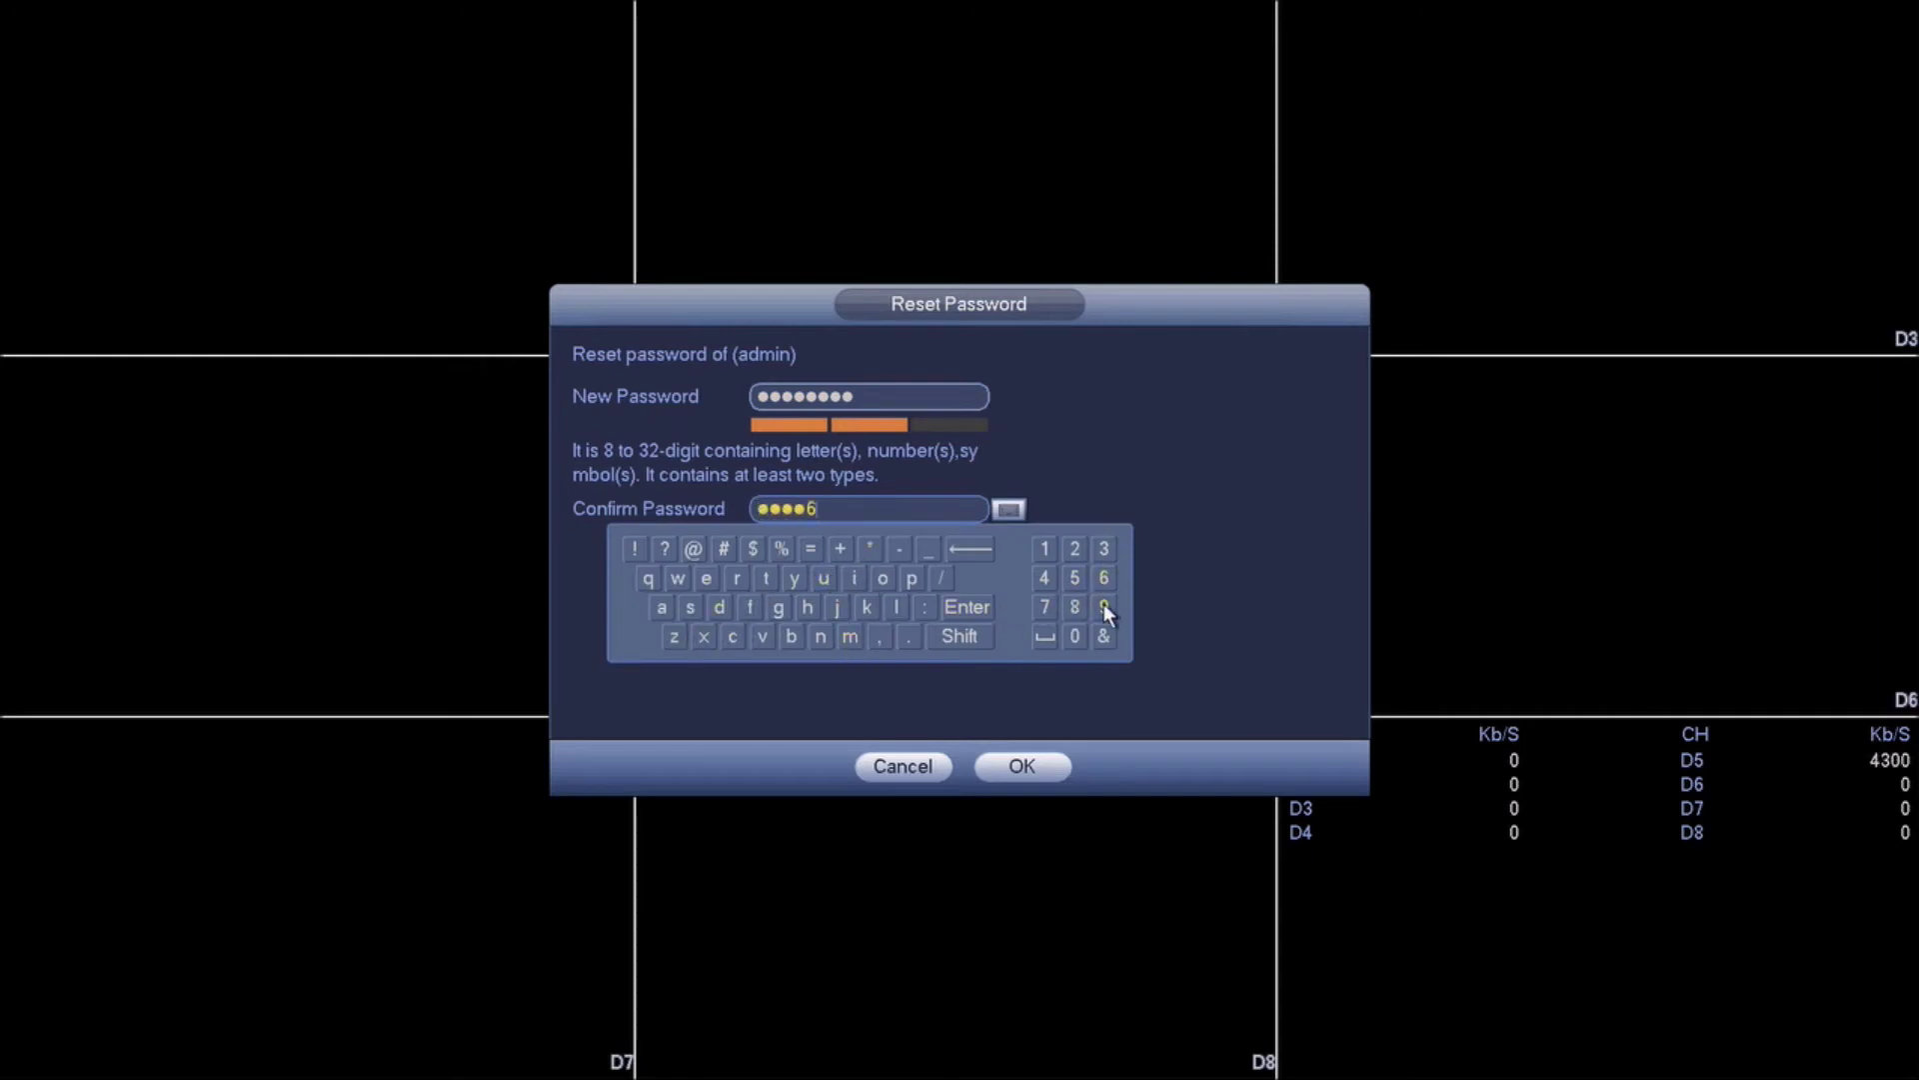
left_click(1045, 578)
left_click(1074, 550)
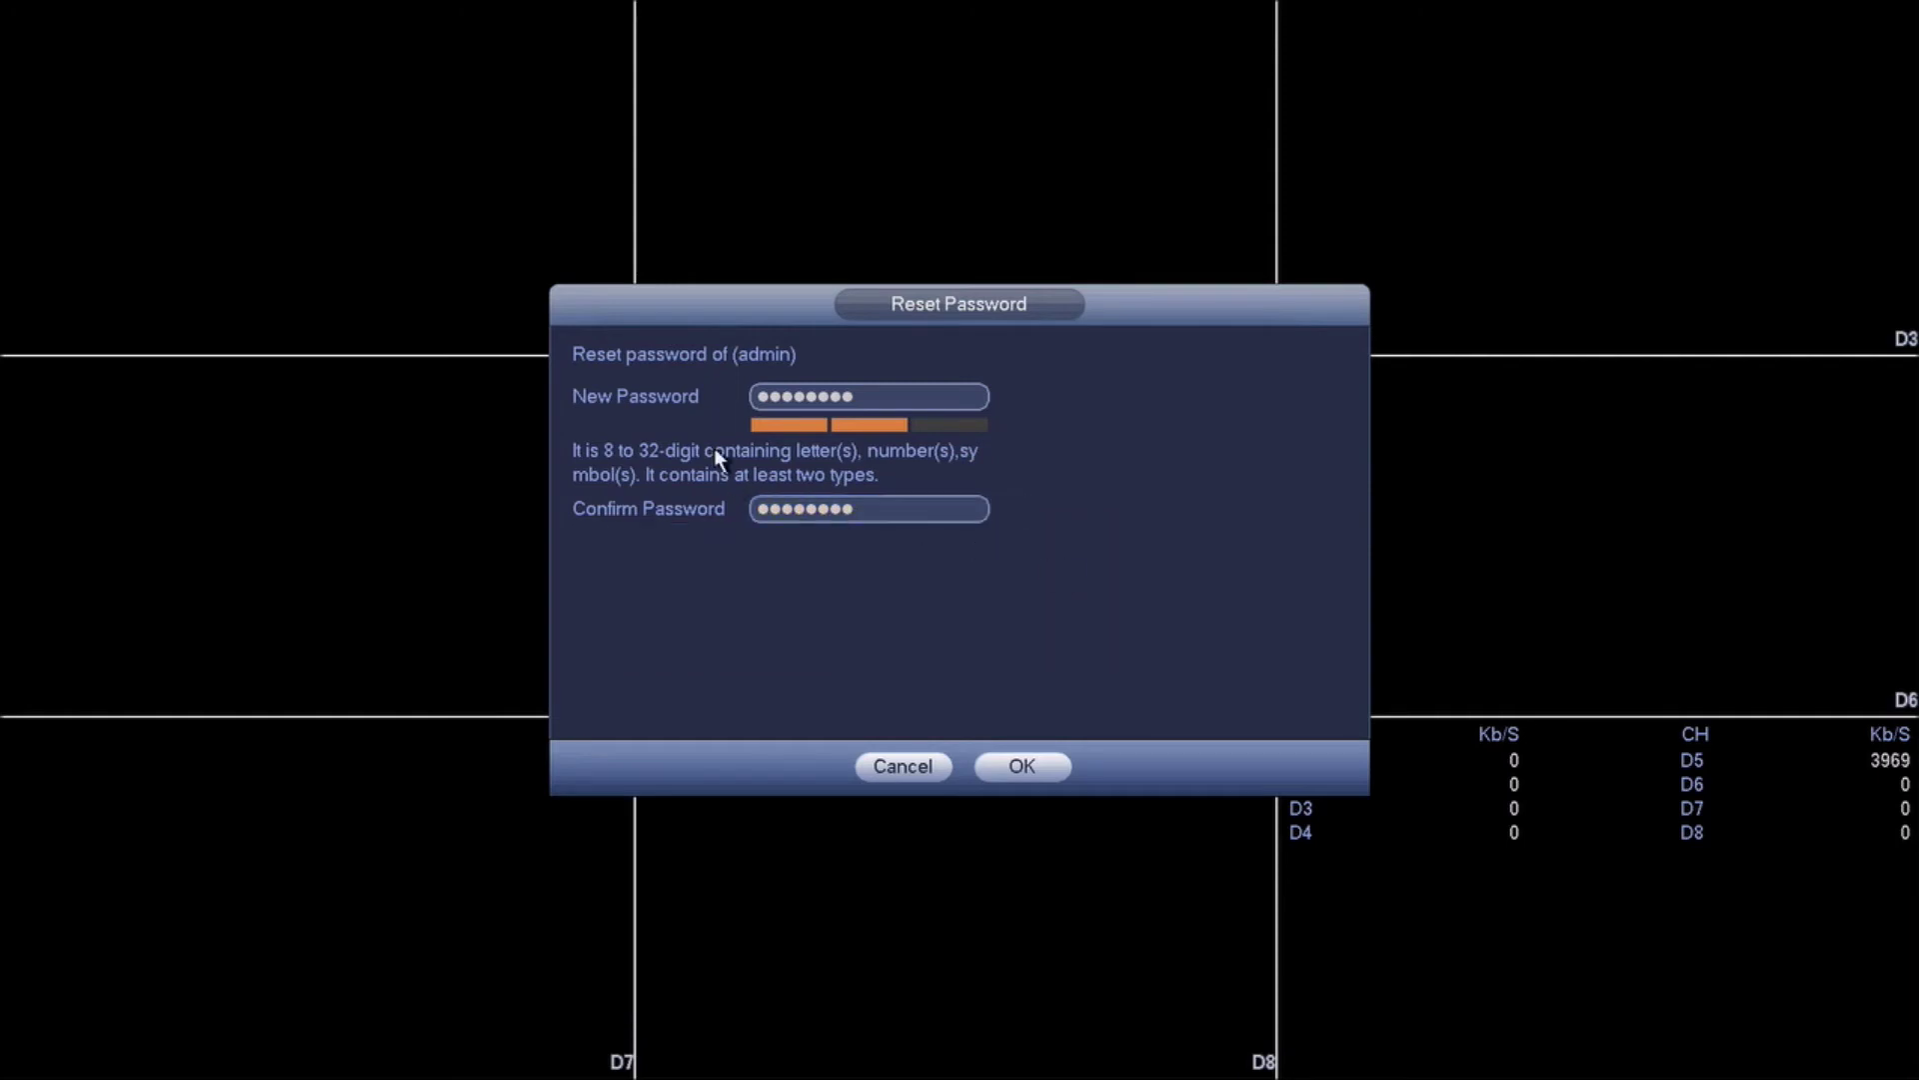
left_click(984, 769)
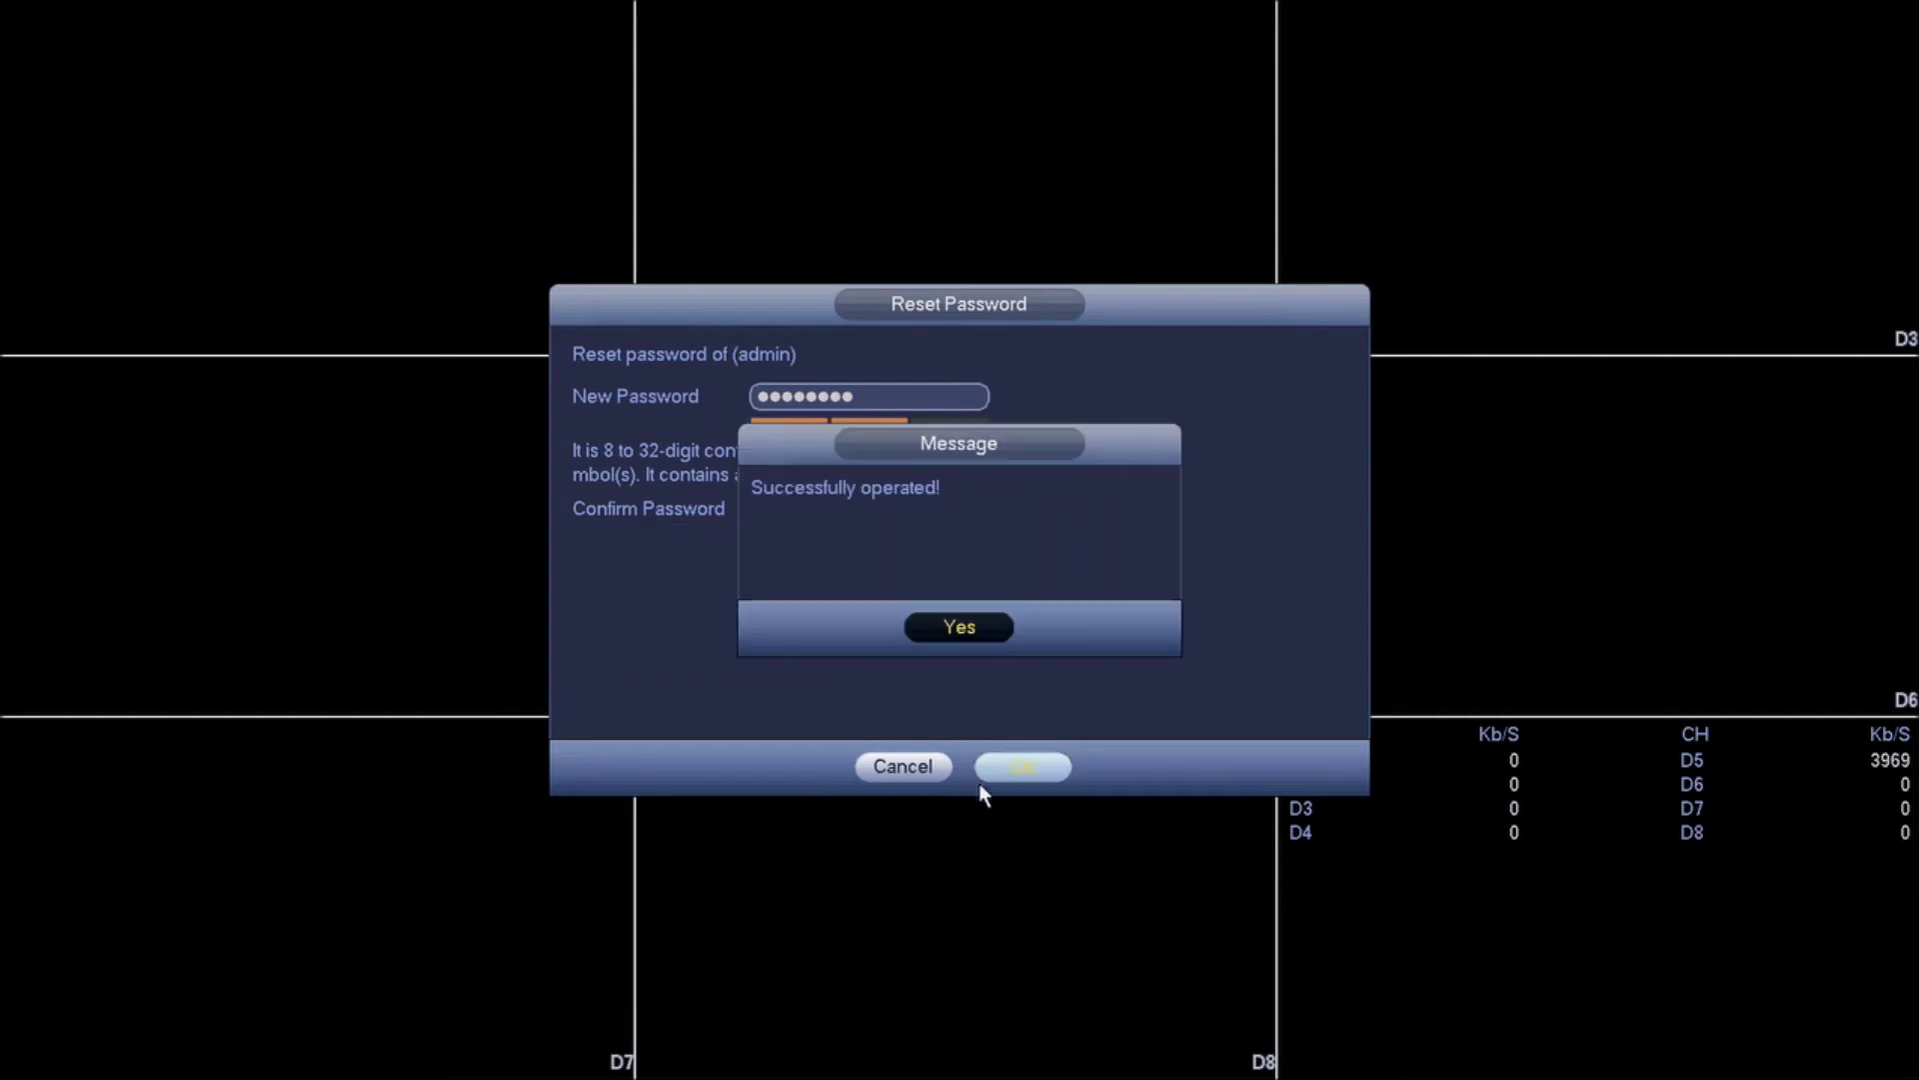
Step: Acknowledge the success message and decline syncing the password to remote devices
left_click(915, 626)
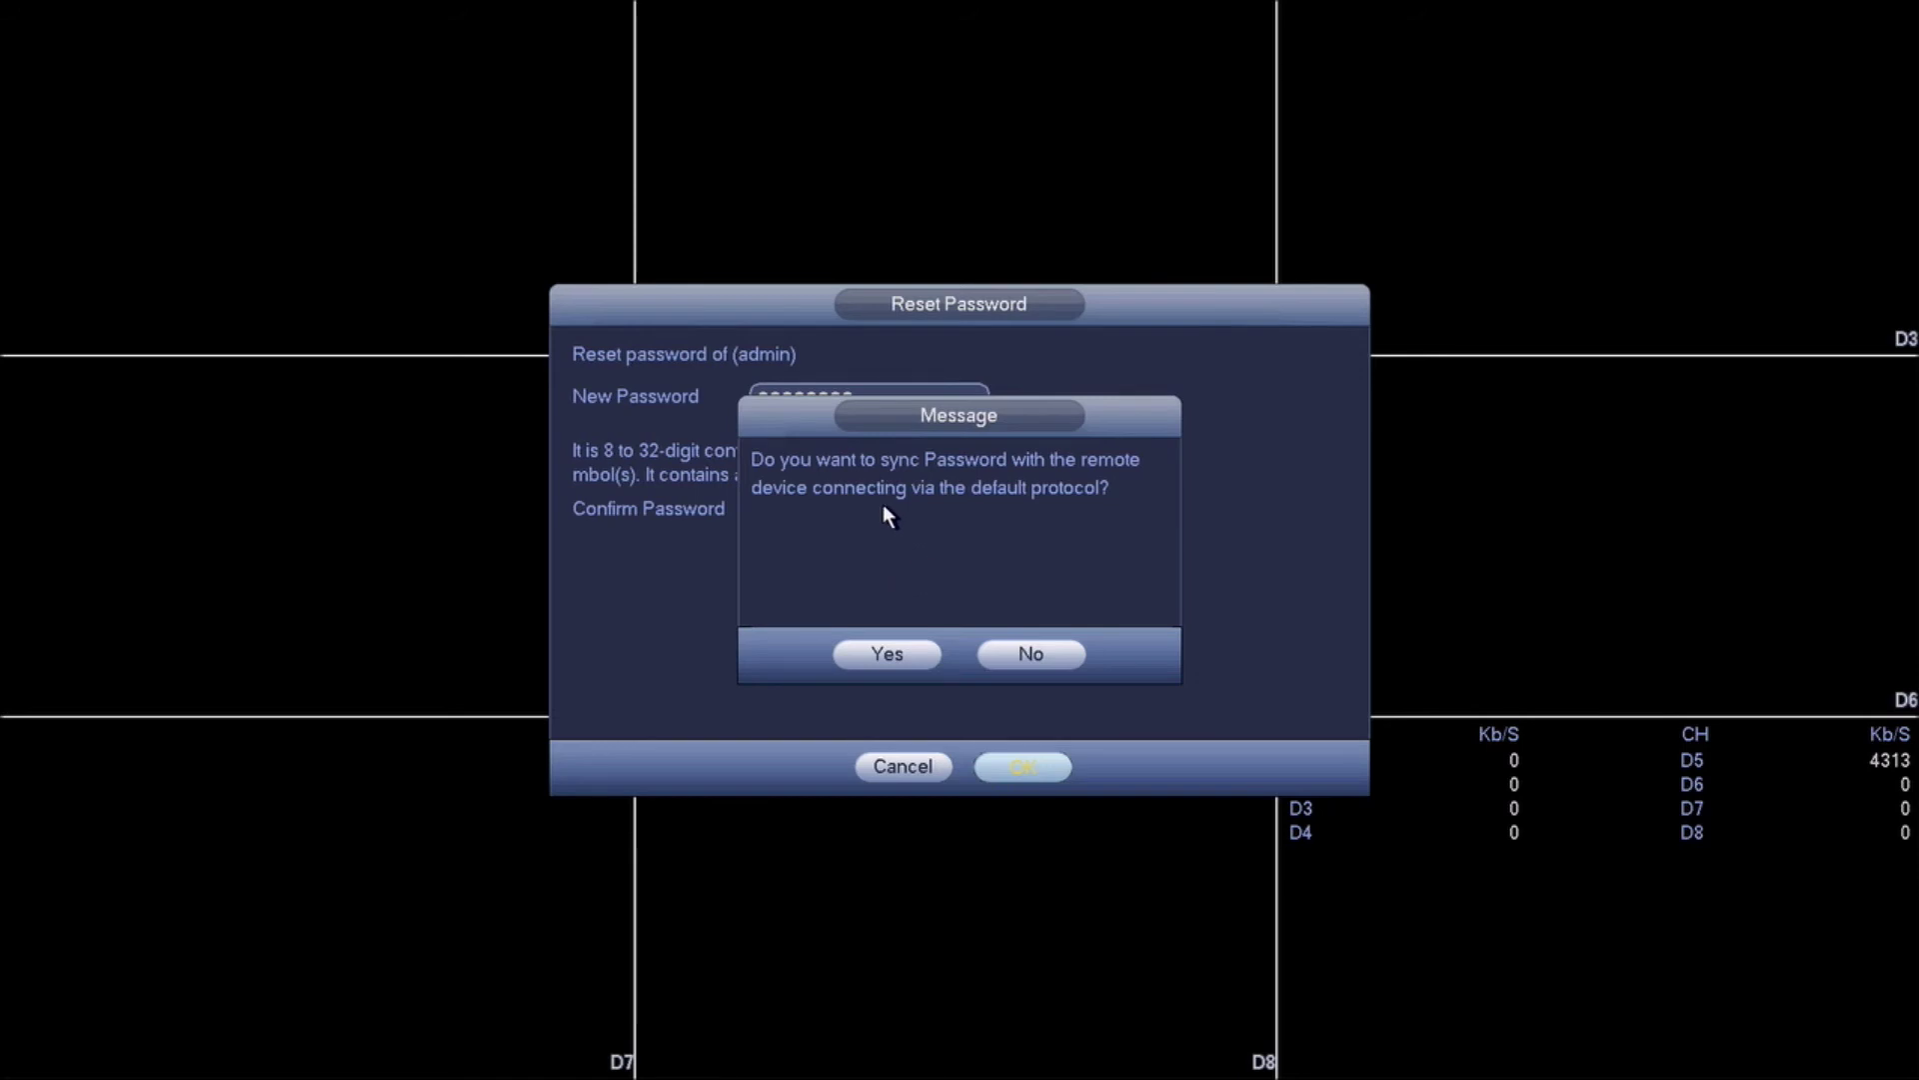
left_click(1046, 654)
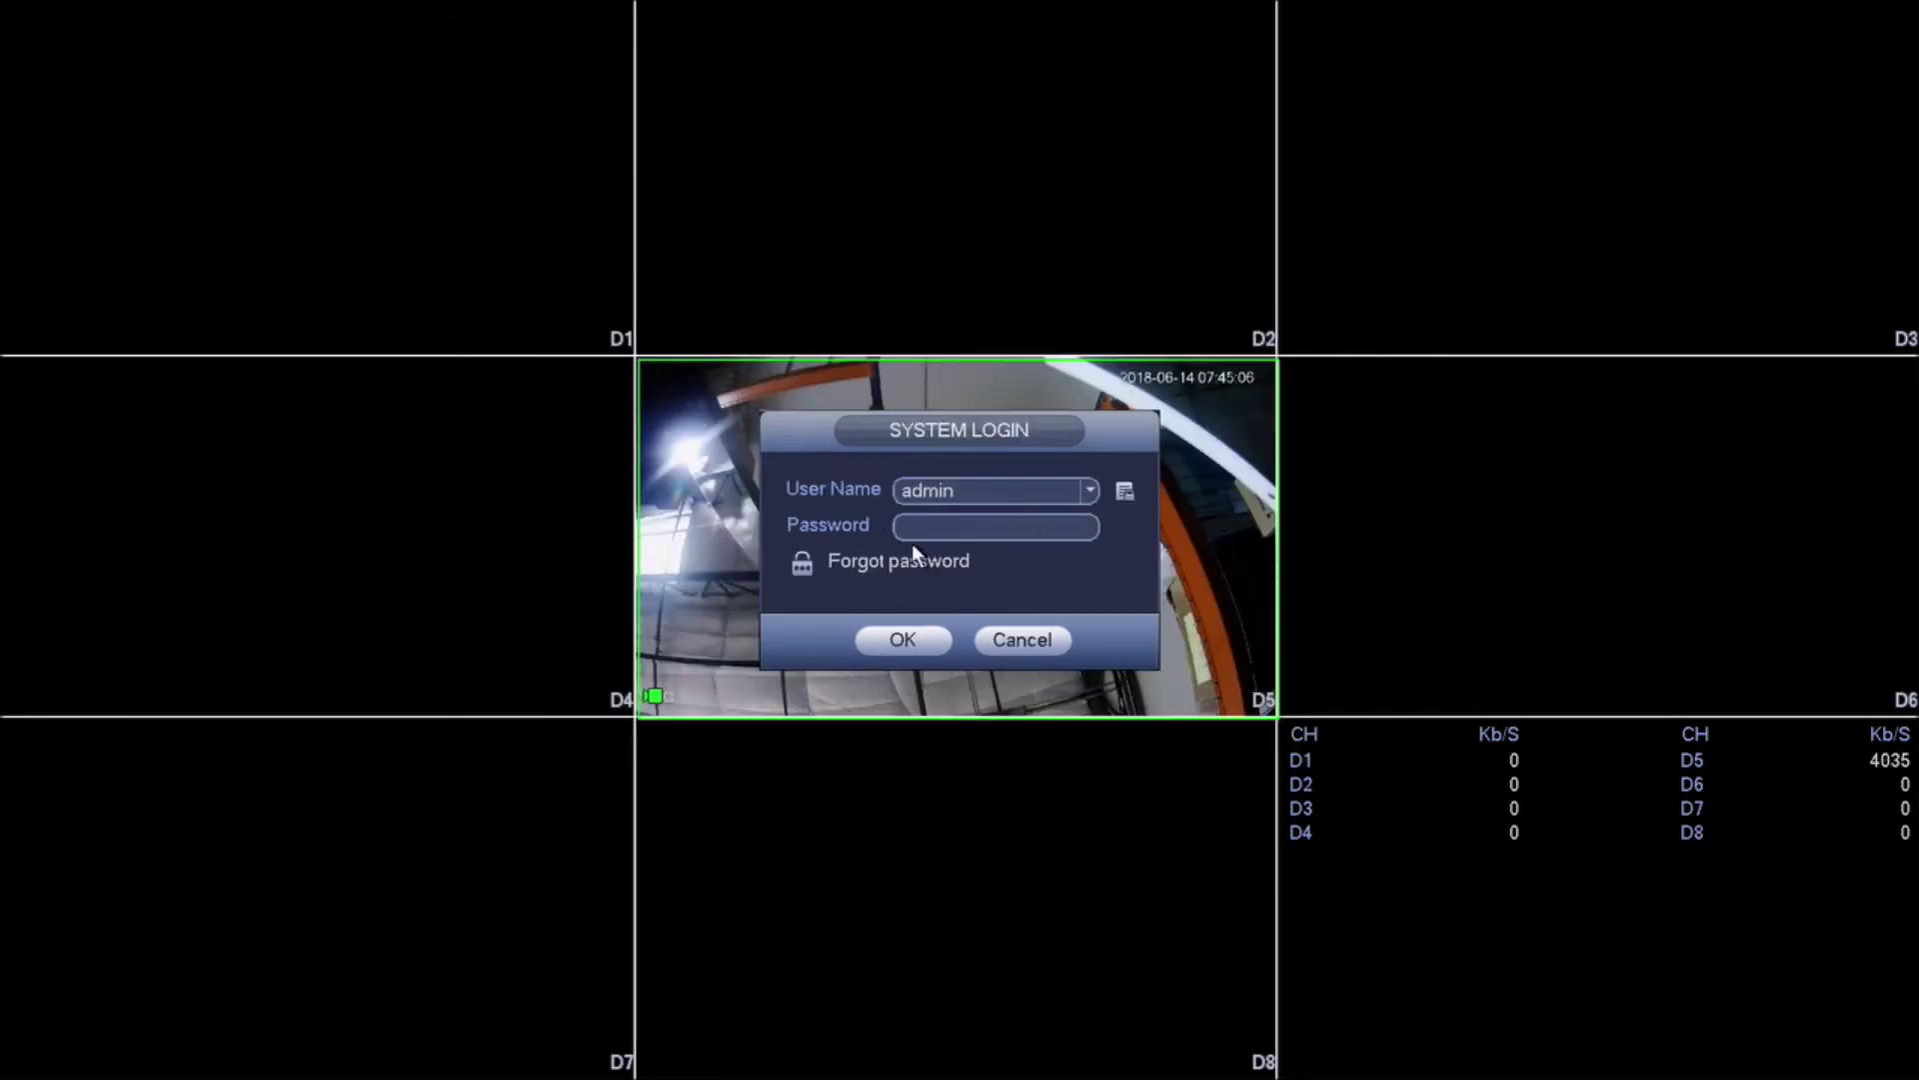
Step: Log in as admin with the new password and bring up the Shut Down options
left_click(956, 522)
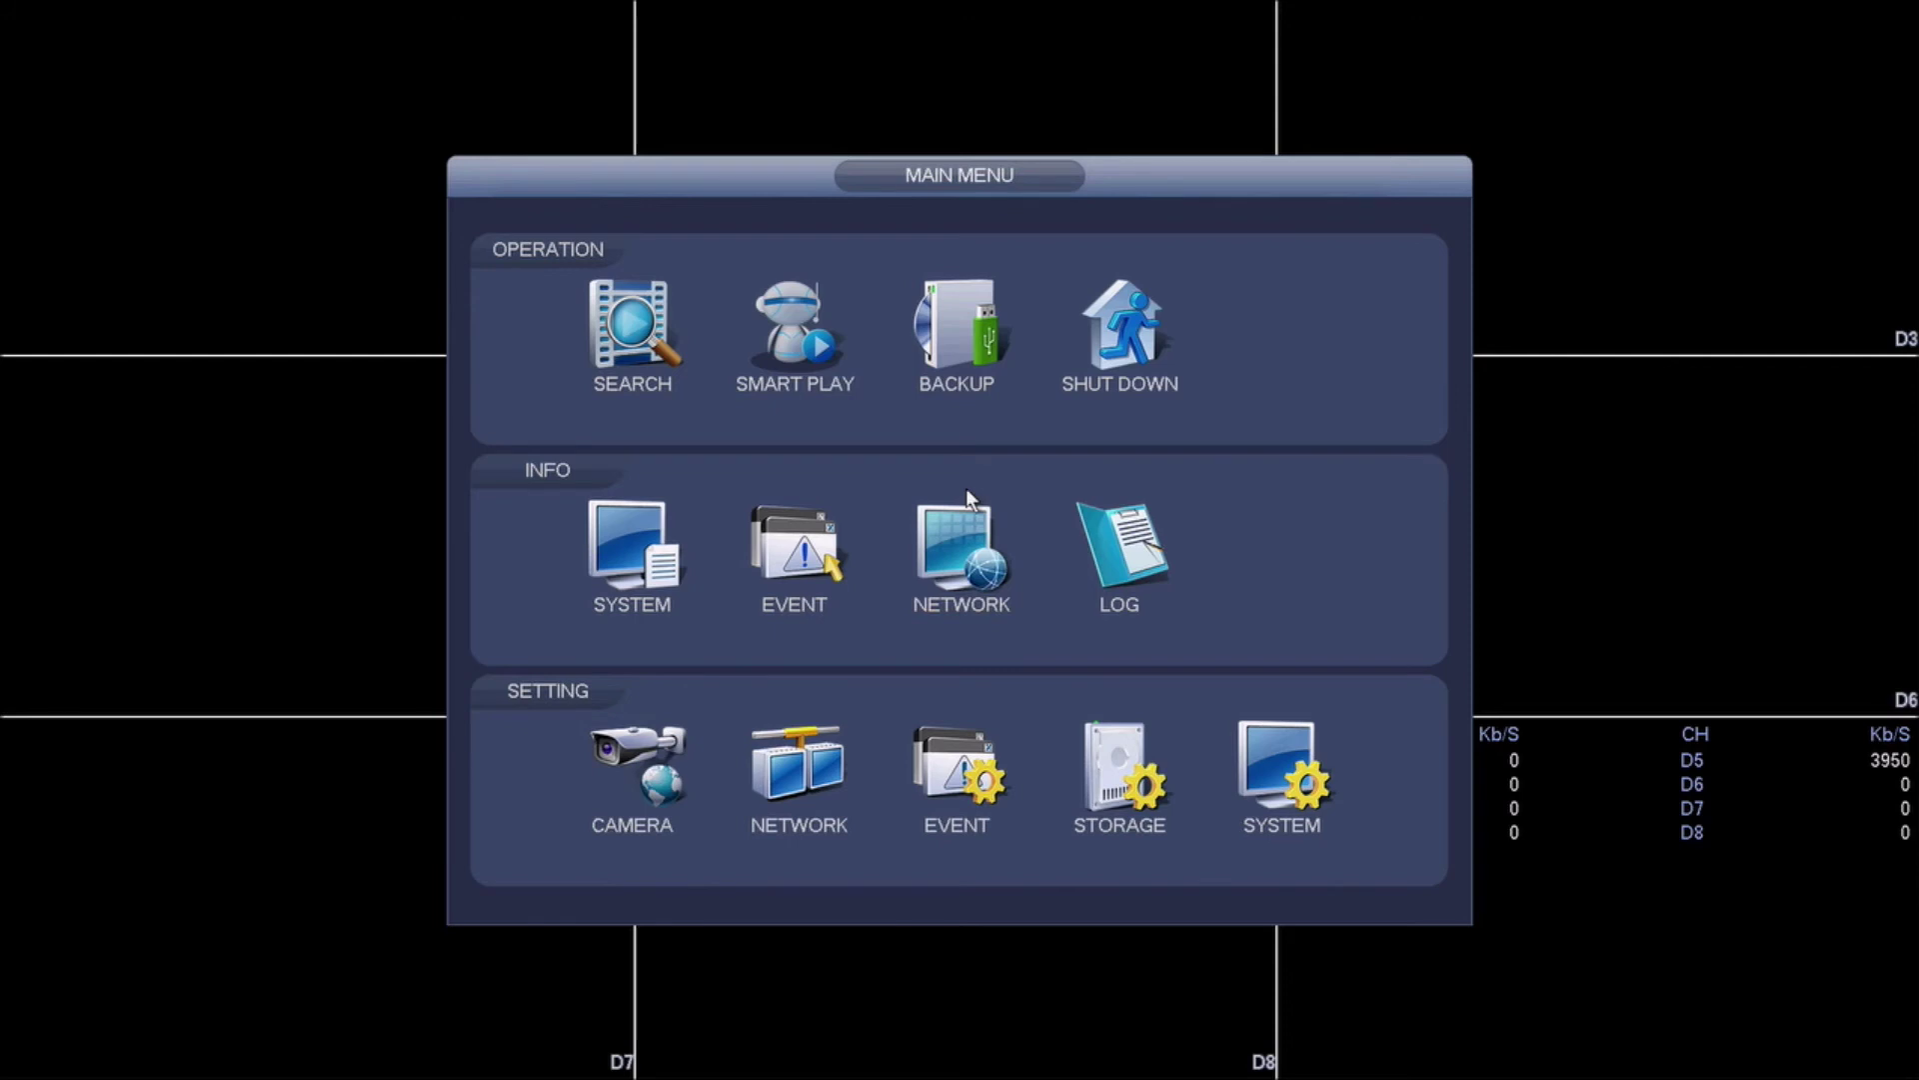
left_click(1066, 378)
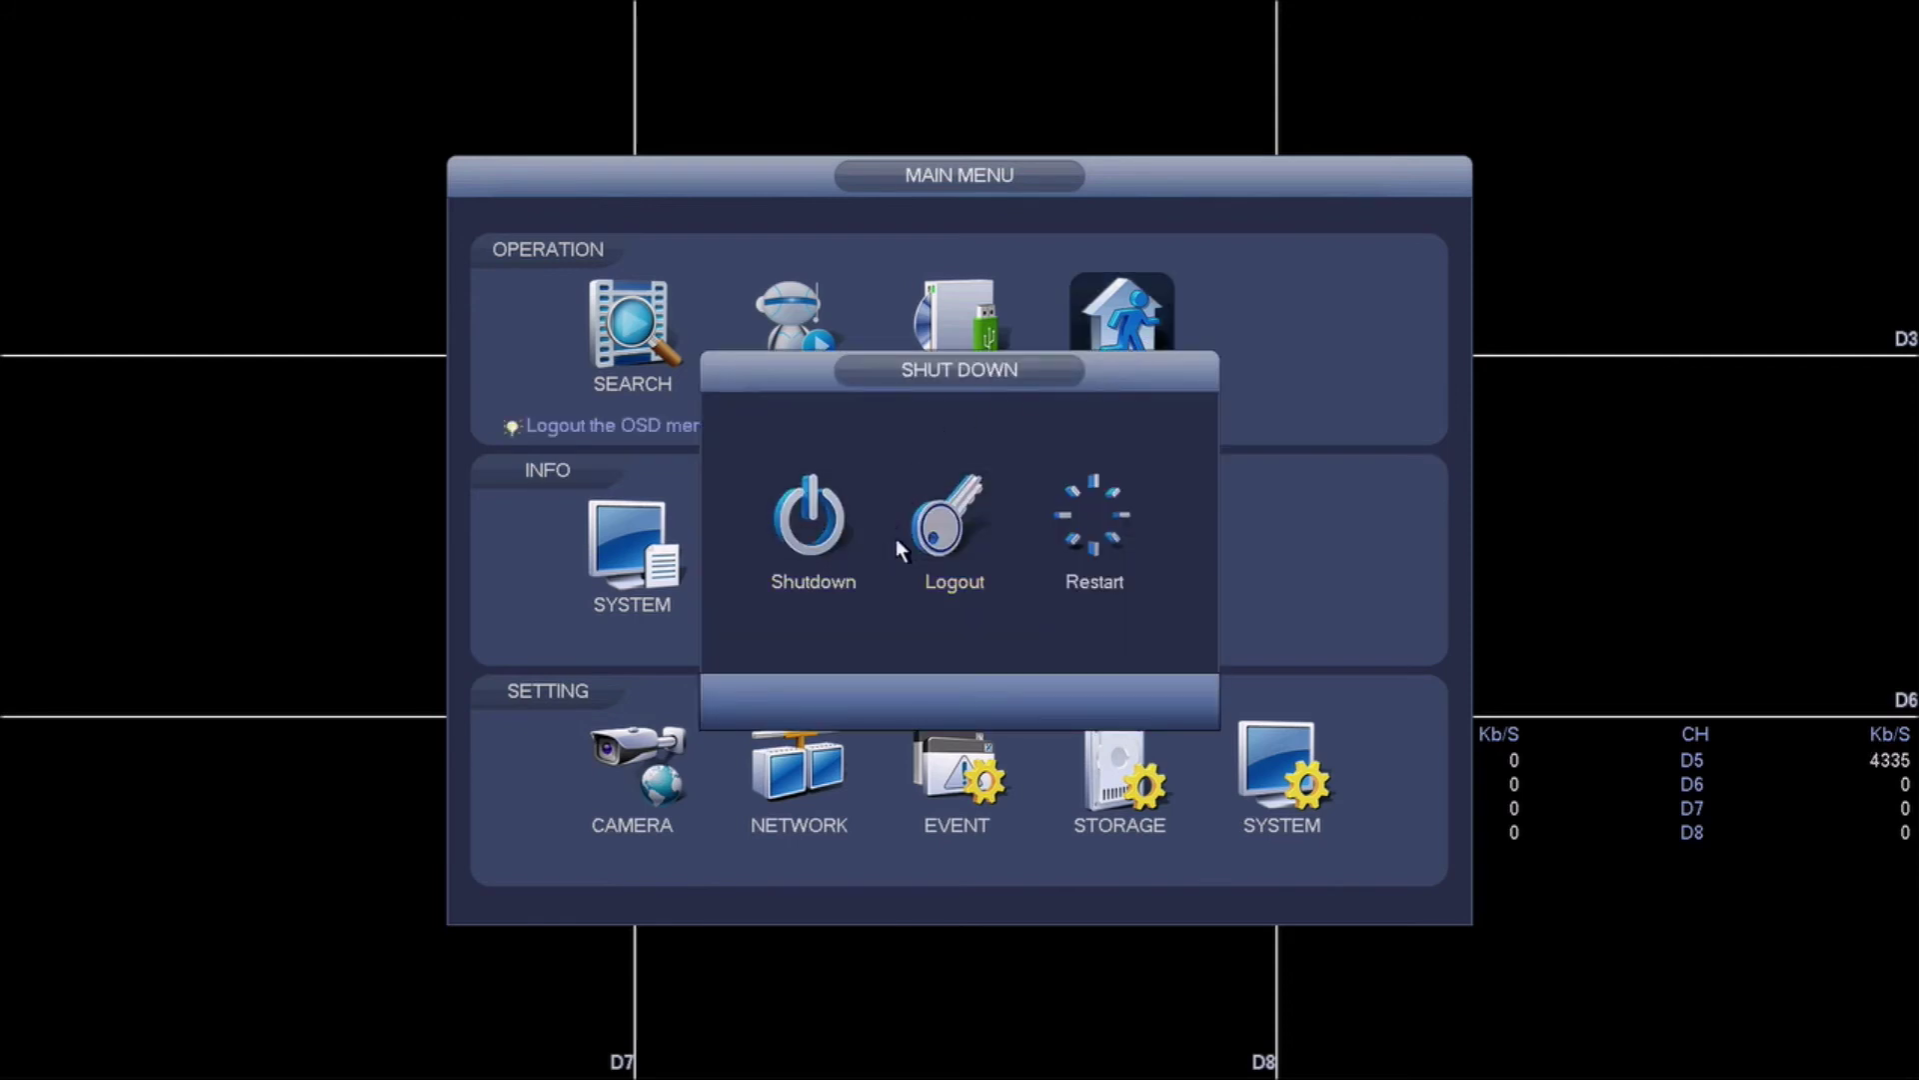
Step: Log out of the admin session, then reopen the Main Menu login and its password reset page
left_click(956, 550)
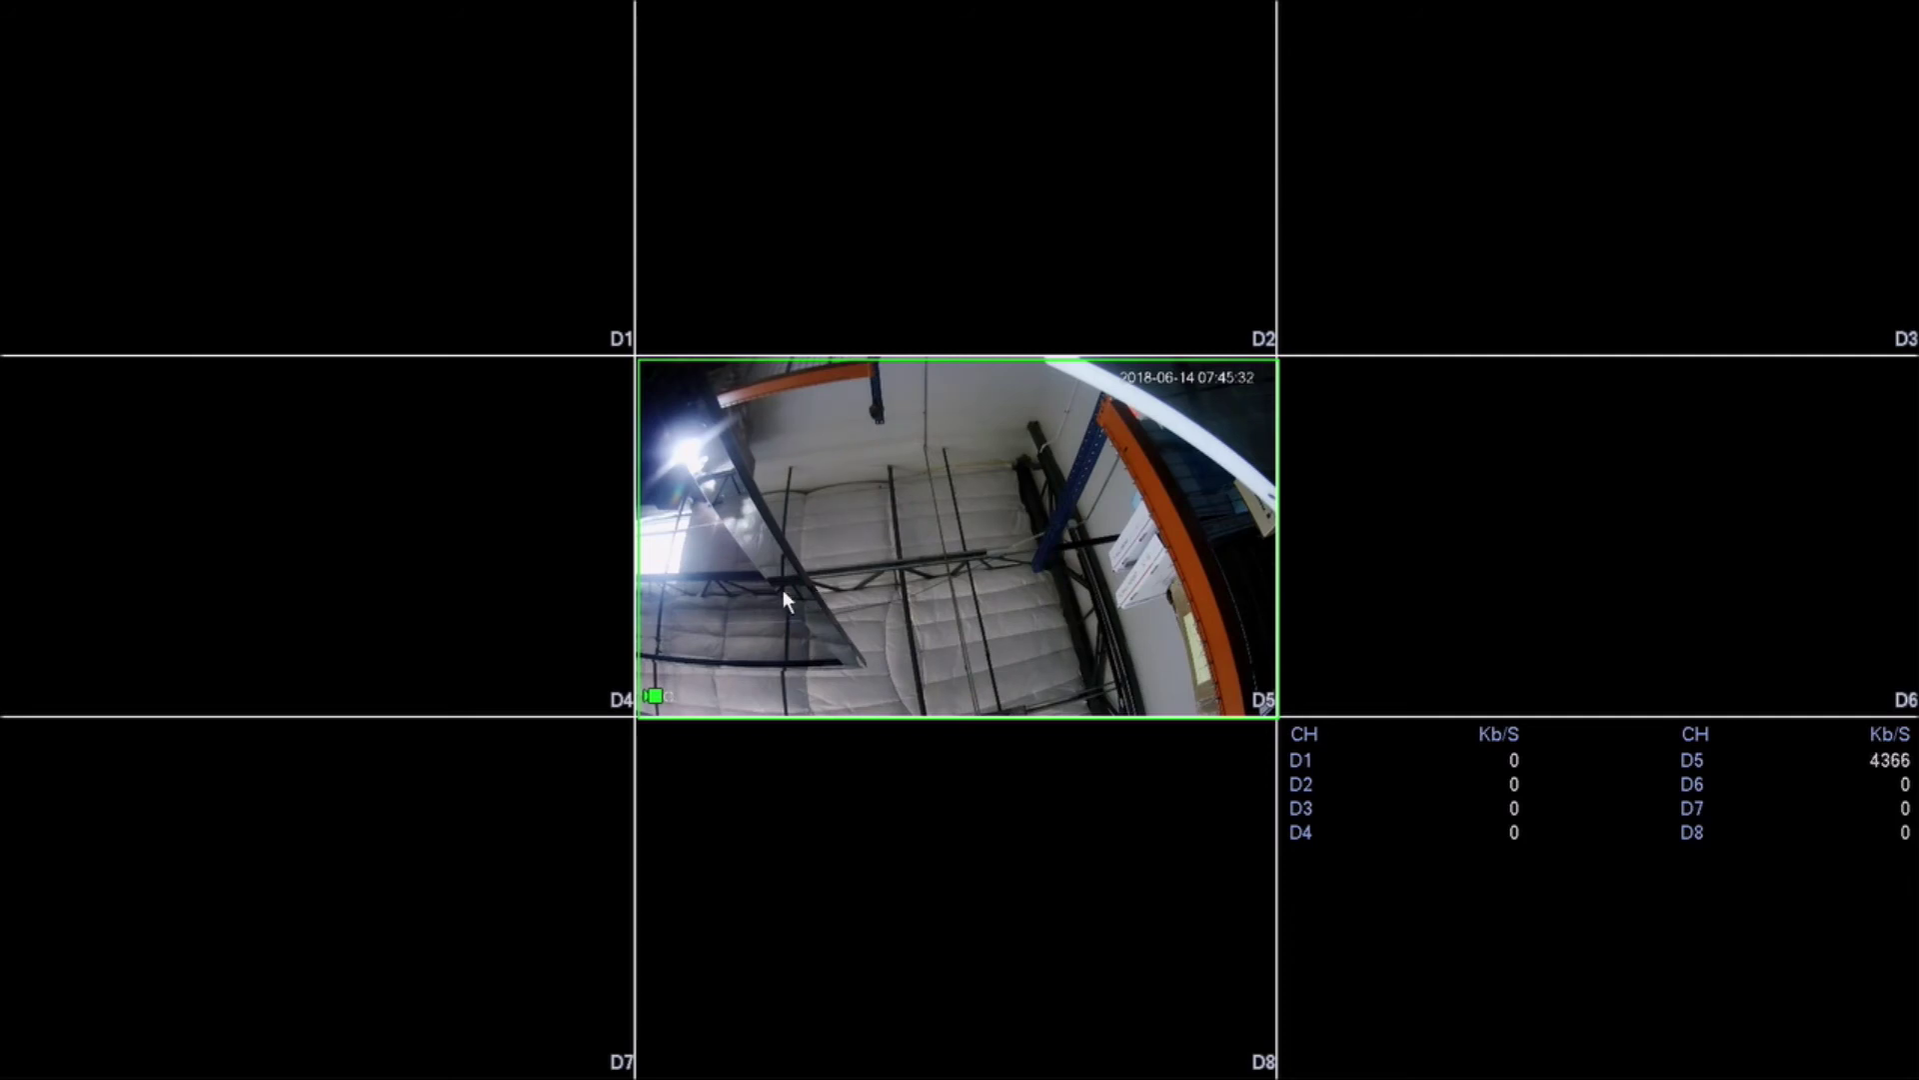
right_click(902, 393)
left_click(919, 700)
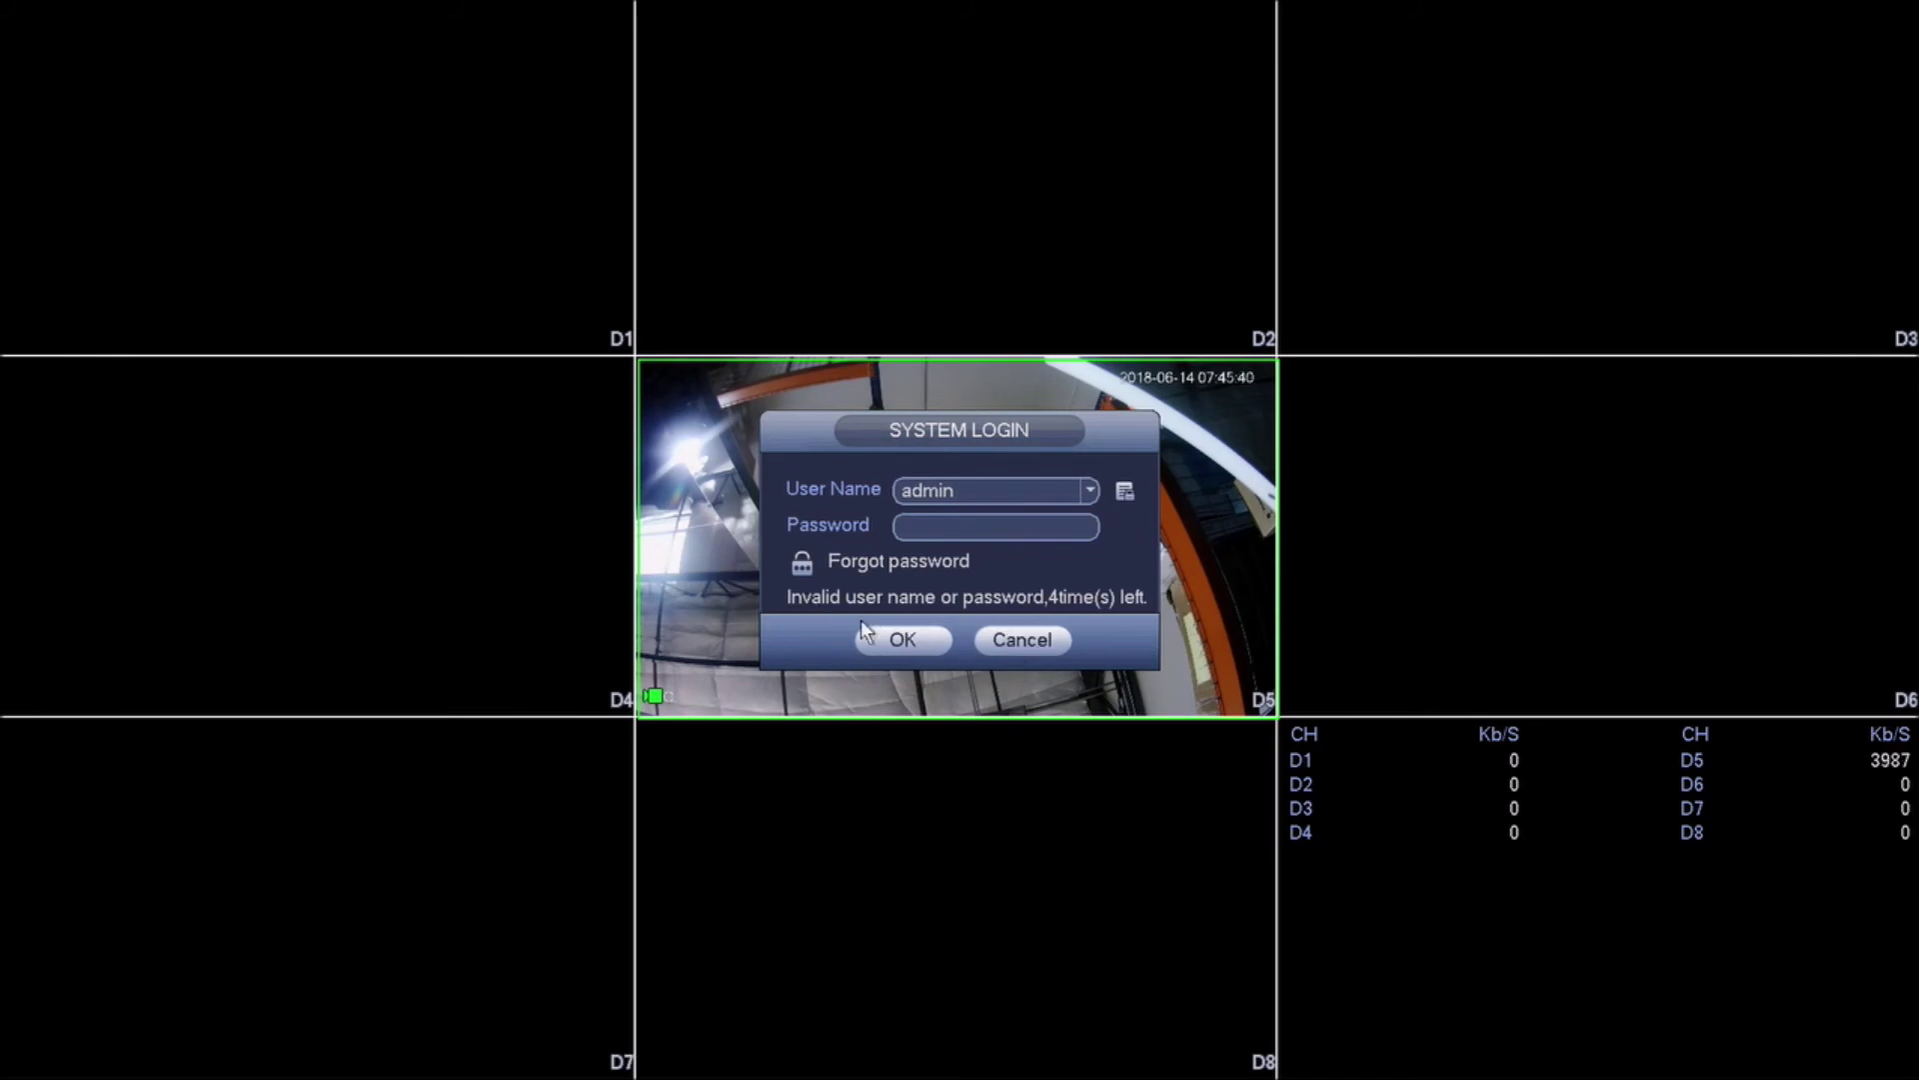
left_click(798, 572)
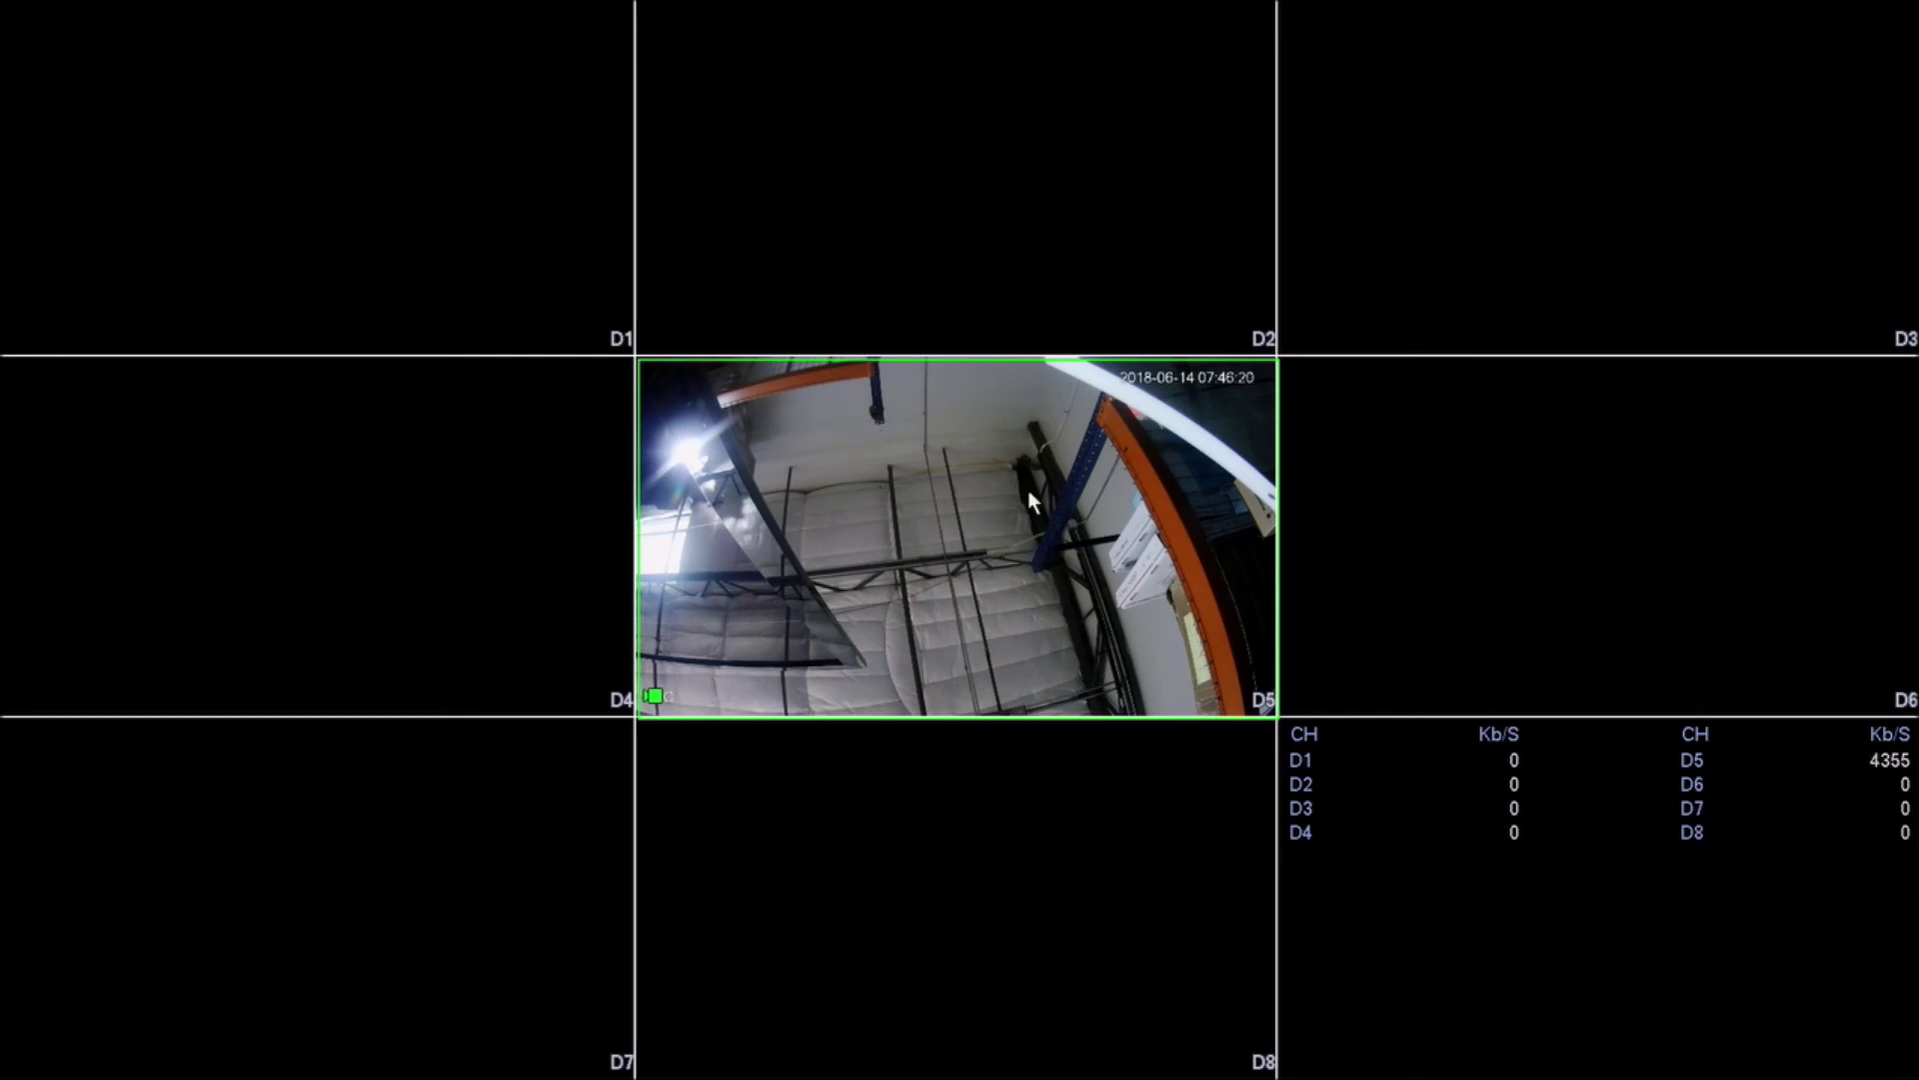
right_click(967, 384)
Step: Bring up the admin login from Main Menu, revisit password reset, then back out to login
left_click(1050, 697)
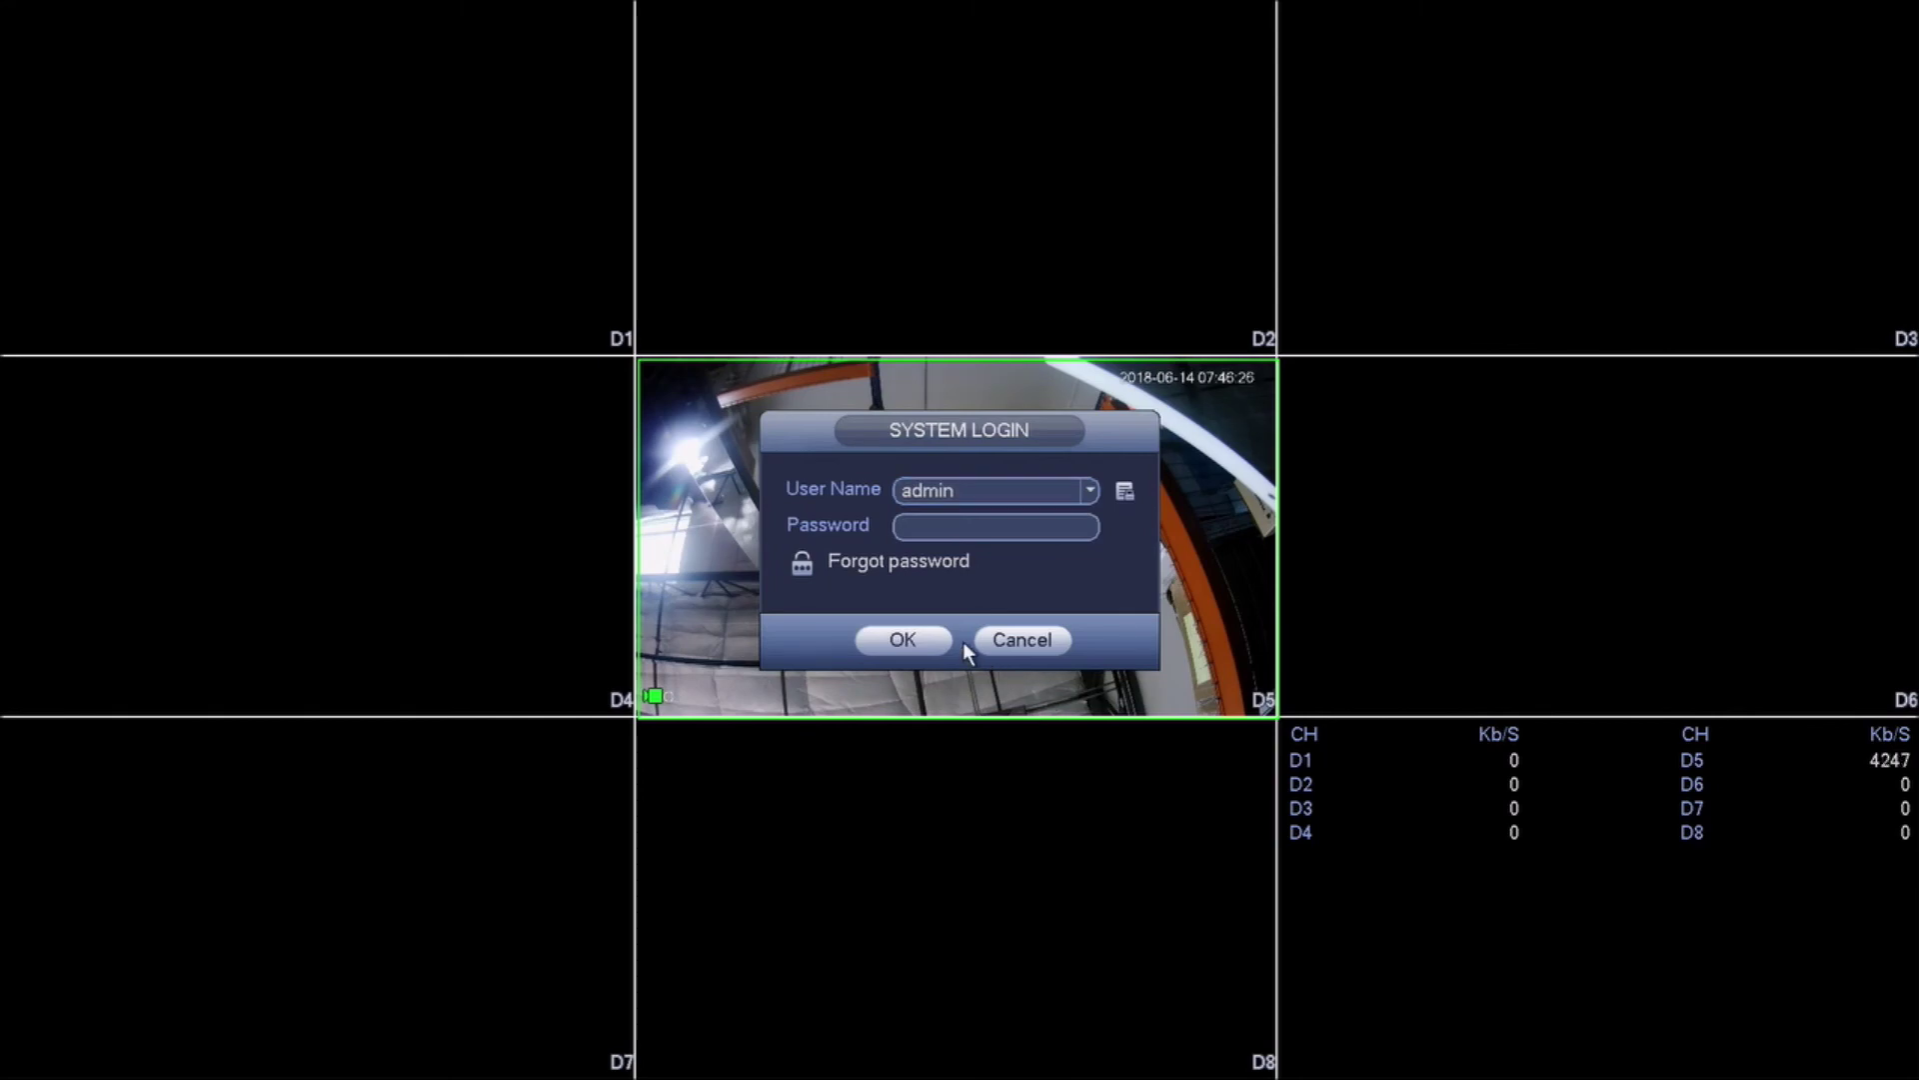
left_click(804, 570)
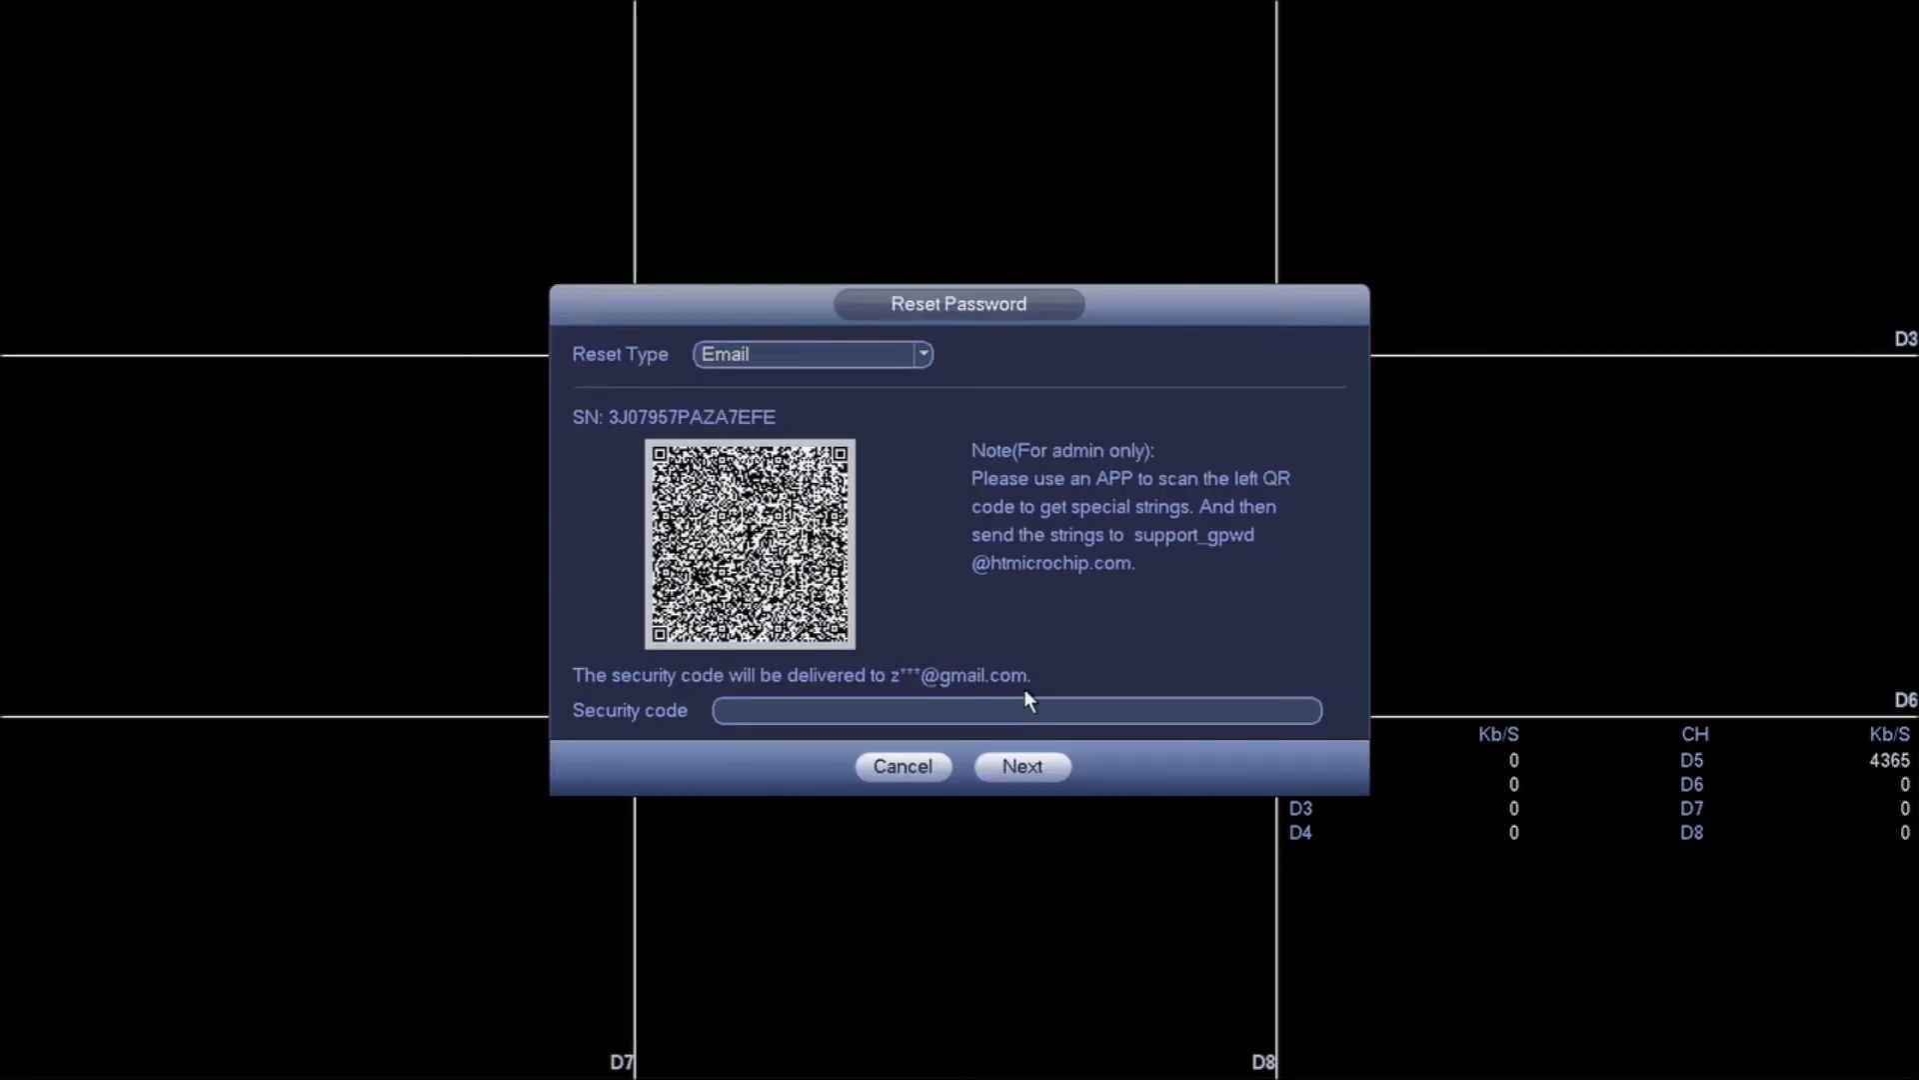
left_click(940, 705)
right_click(750, 578)
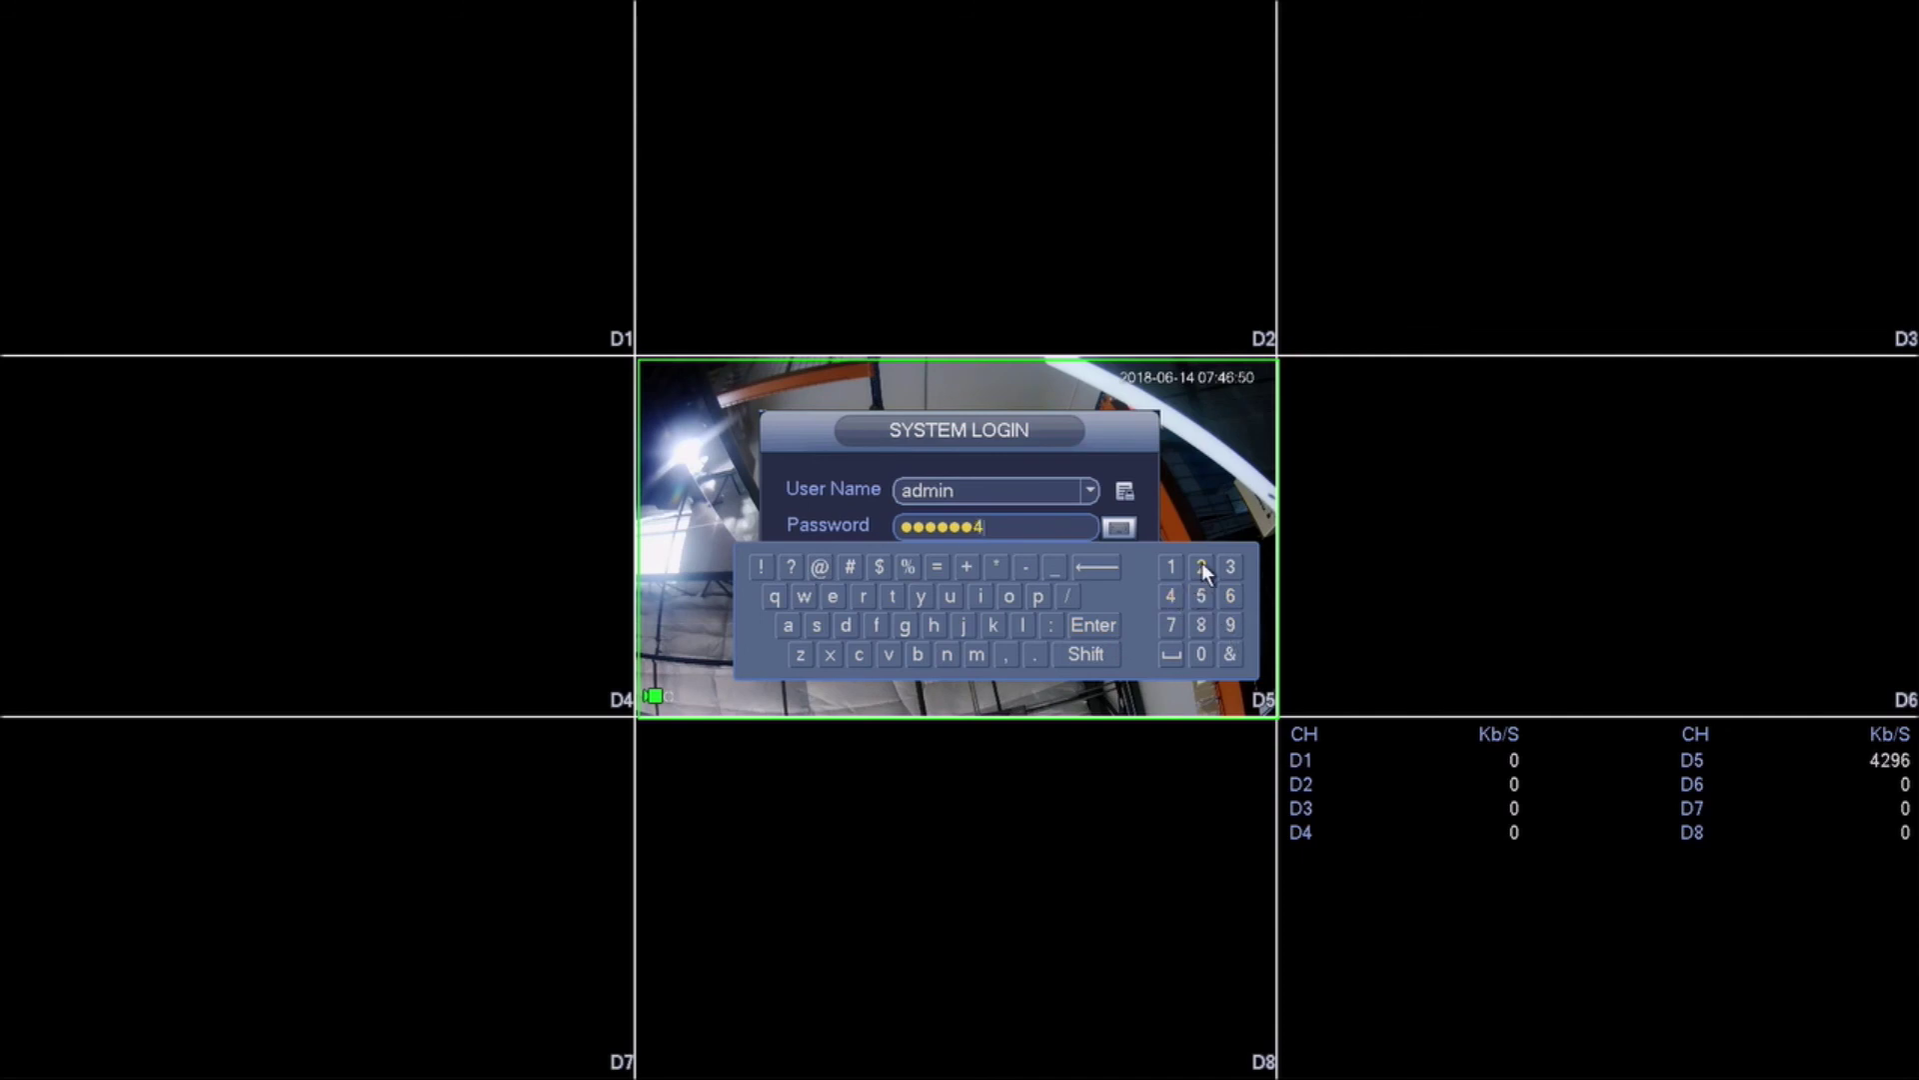
Step: Finish entering the new password and log in as admin
left_click(1201, 566)
left_click(1093, 625)
left_click(924, 636)
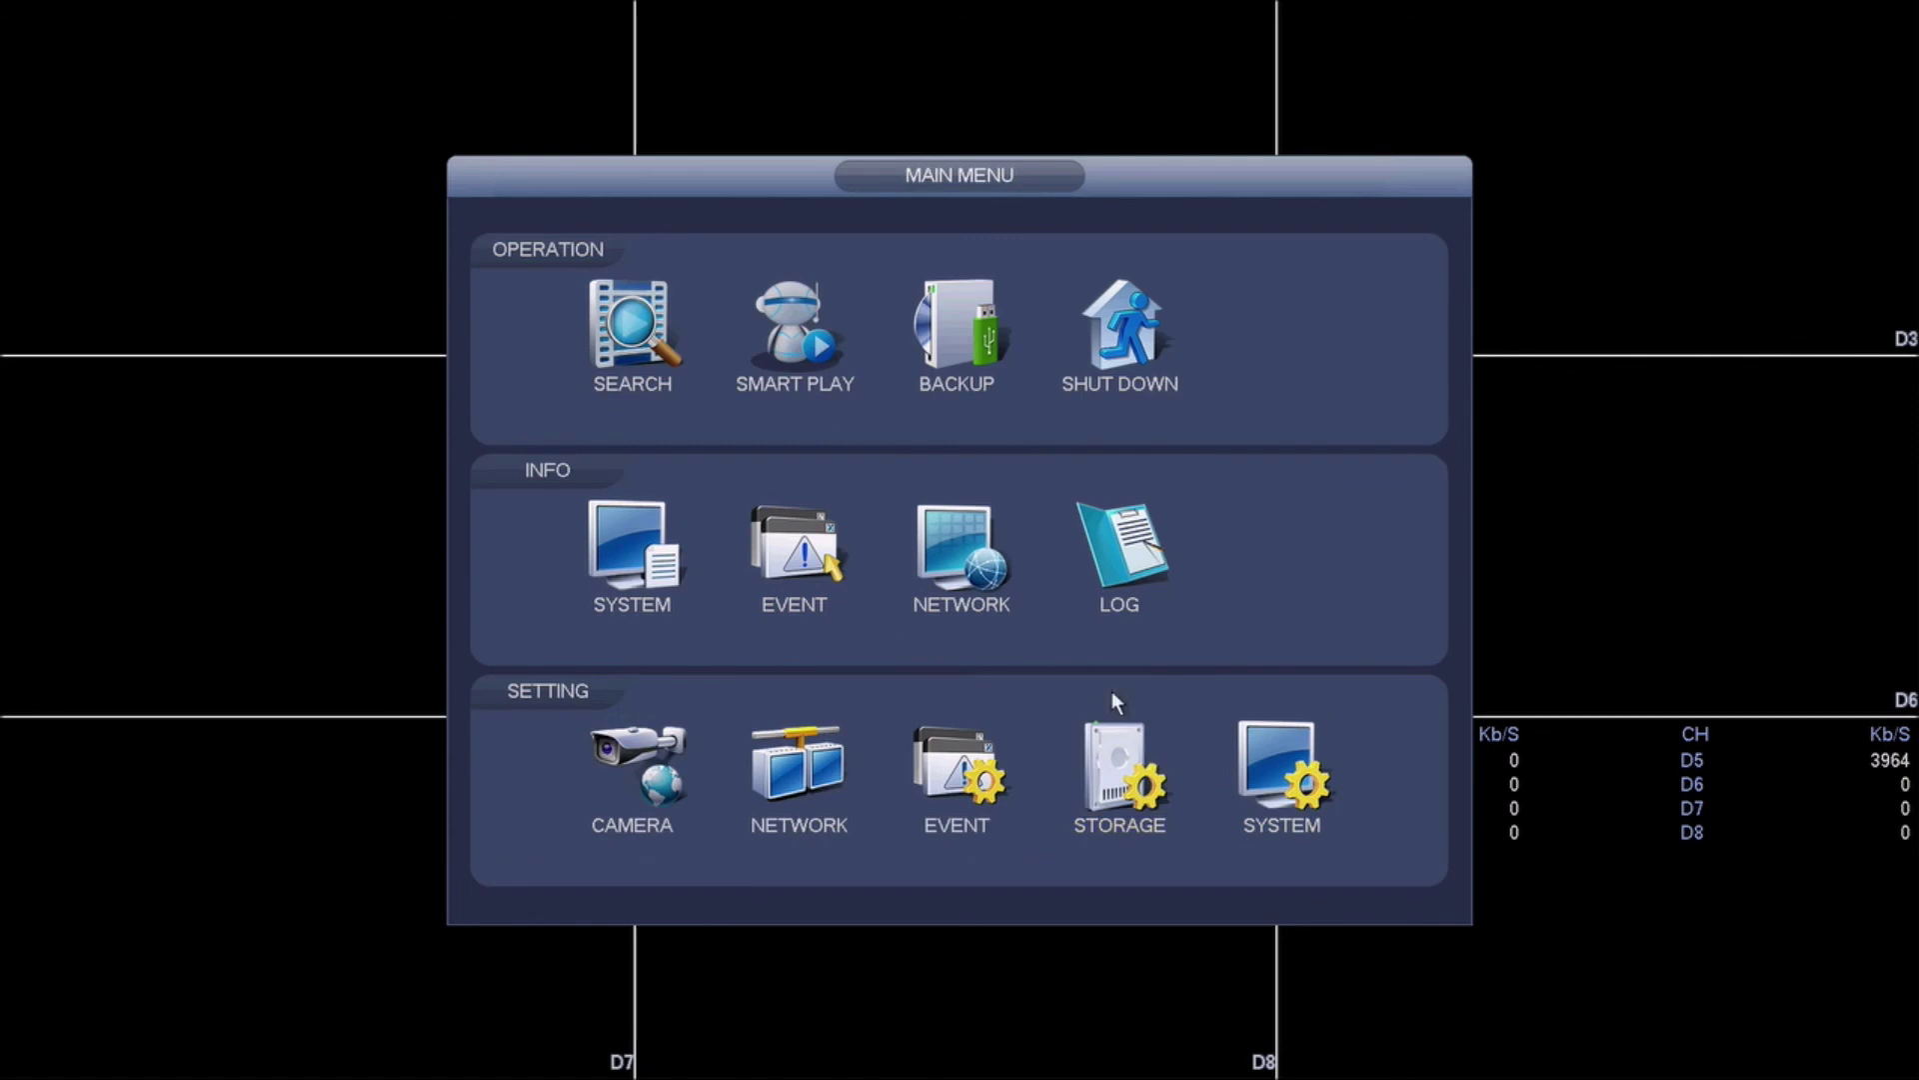
Step: Open Setting > System > Account and view the admin account's stored email address
left_click(1289, 770)
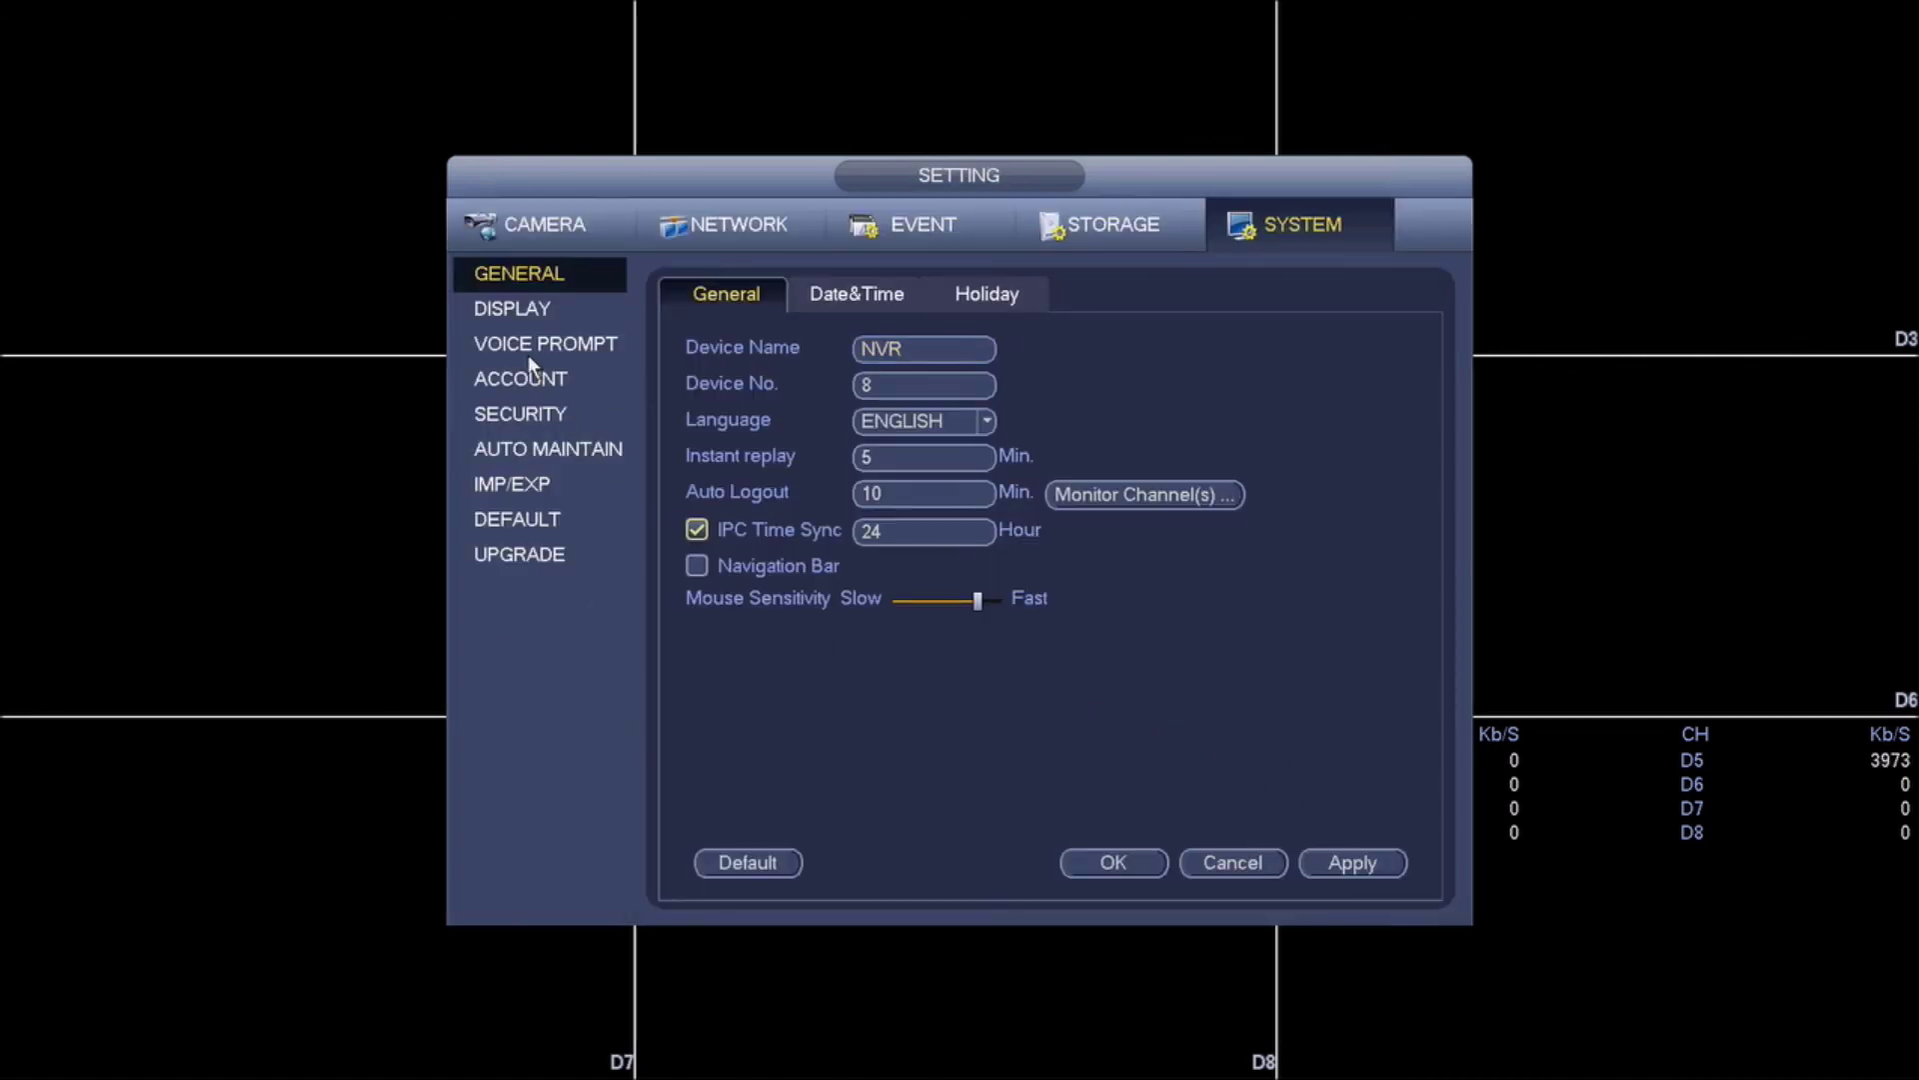
left_click(538, 378)
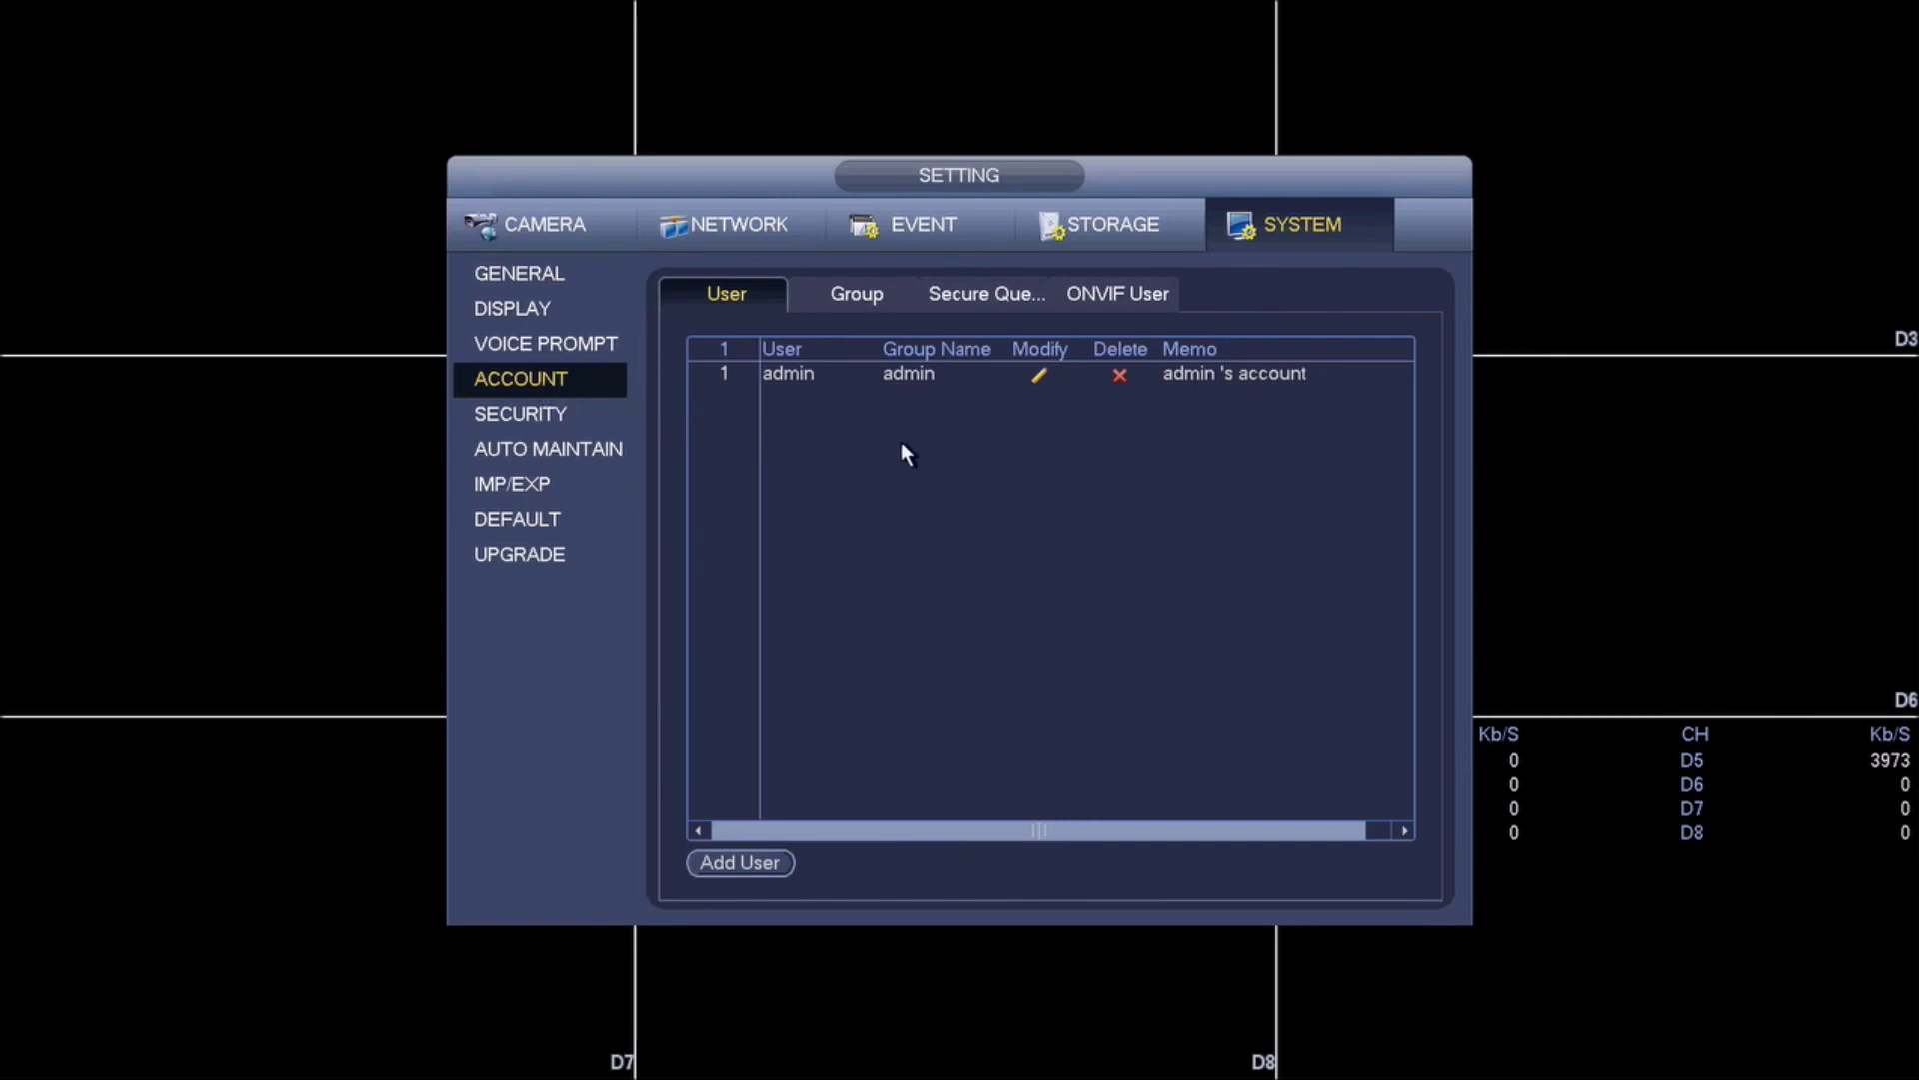
left_click(895, 374)
left_click(1039, 376)
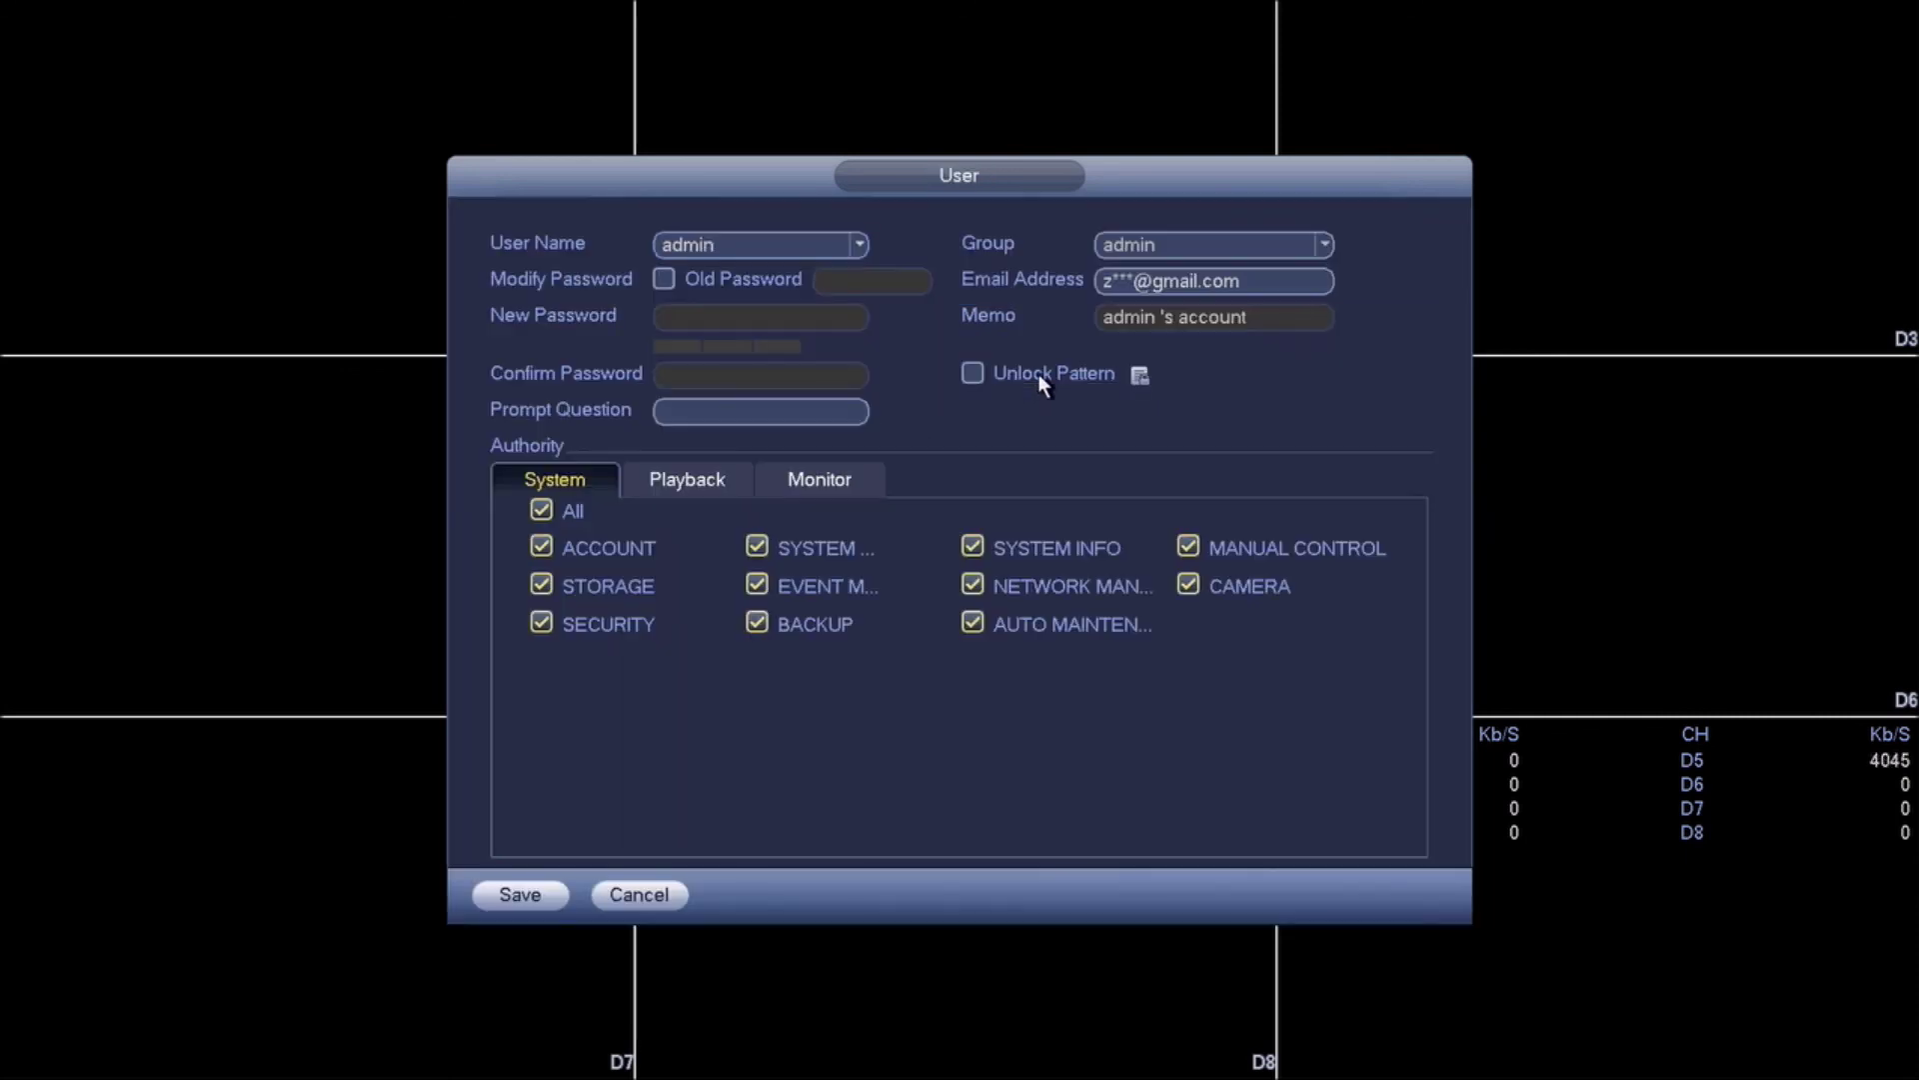
left_click(1200, 279)
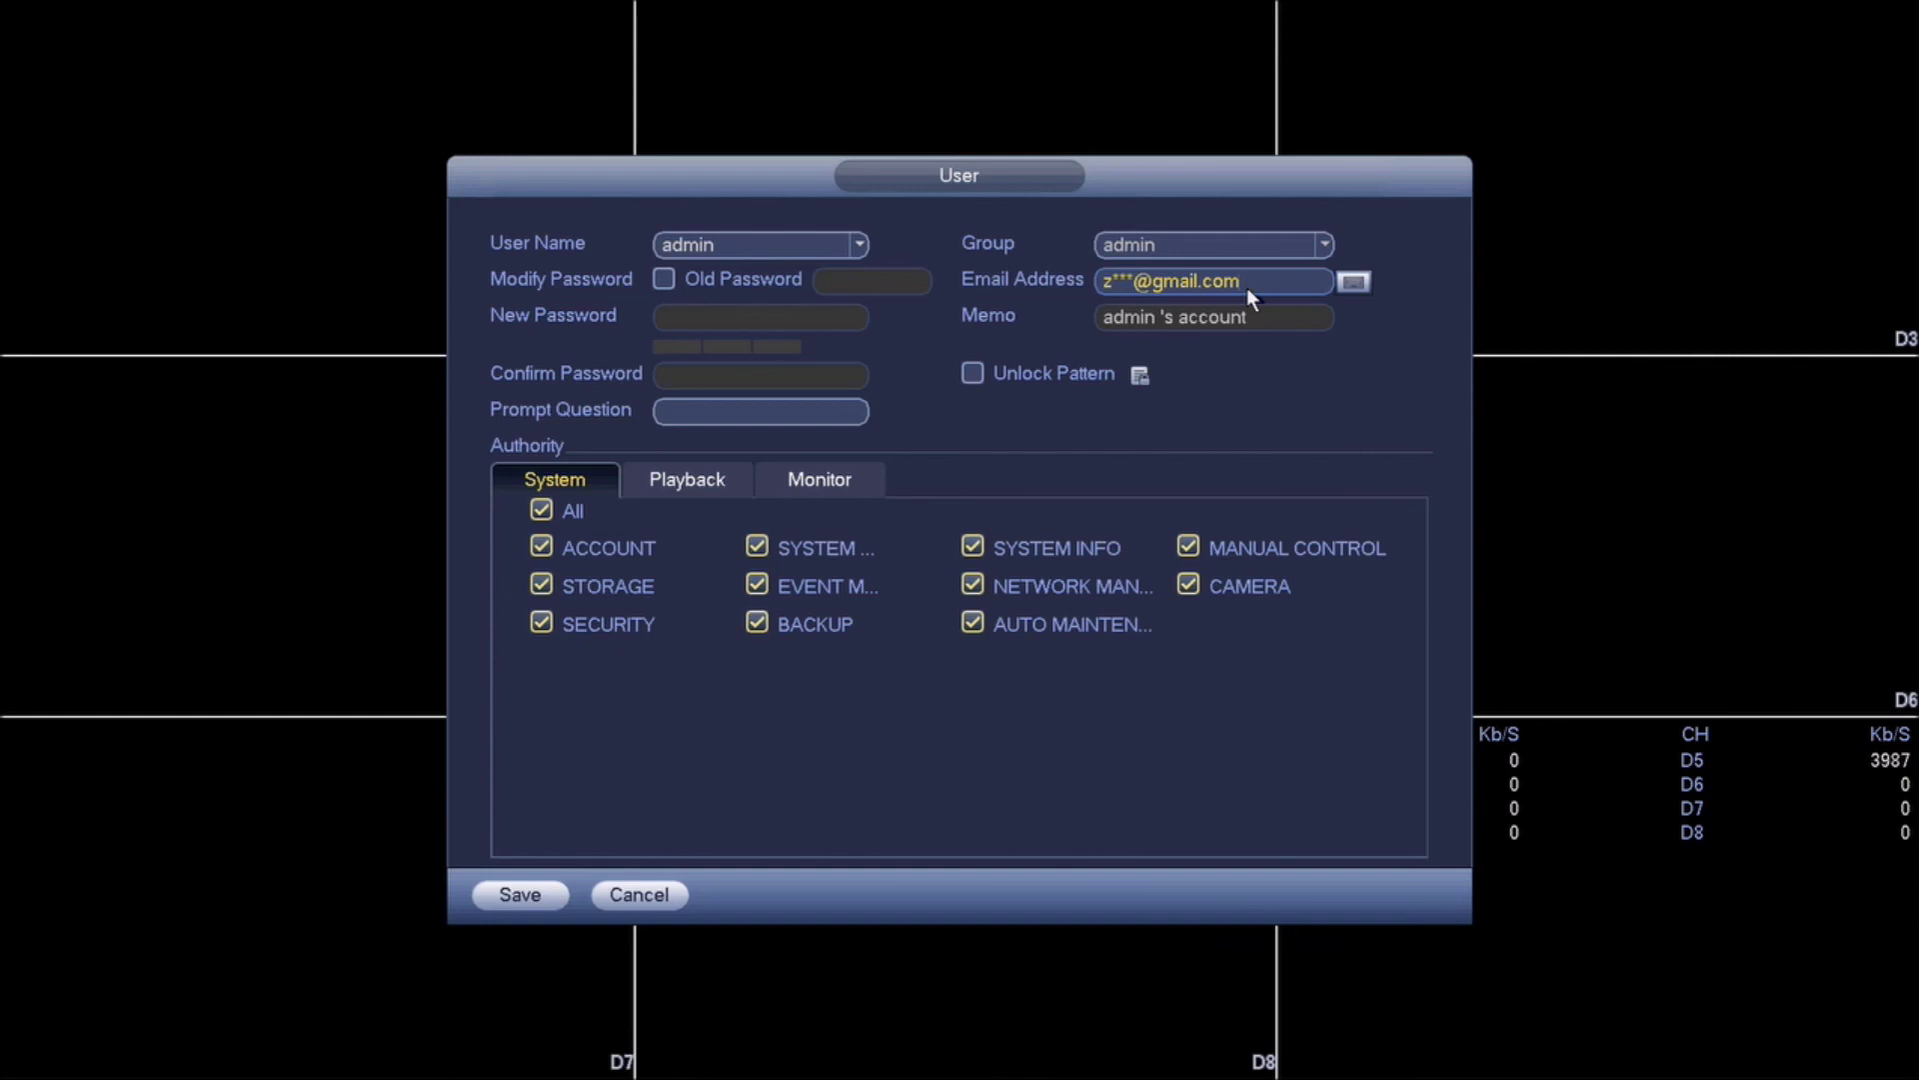
Step: Exit the account details back to Main Menu and log out via Shut Down
right_click(1093, 472)
right_click(1094, 372)
left_click(1102, 388)
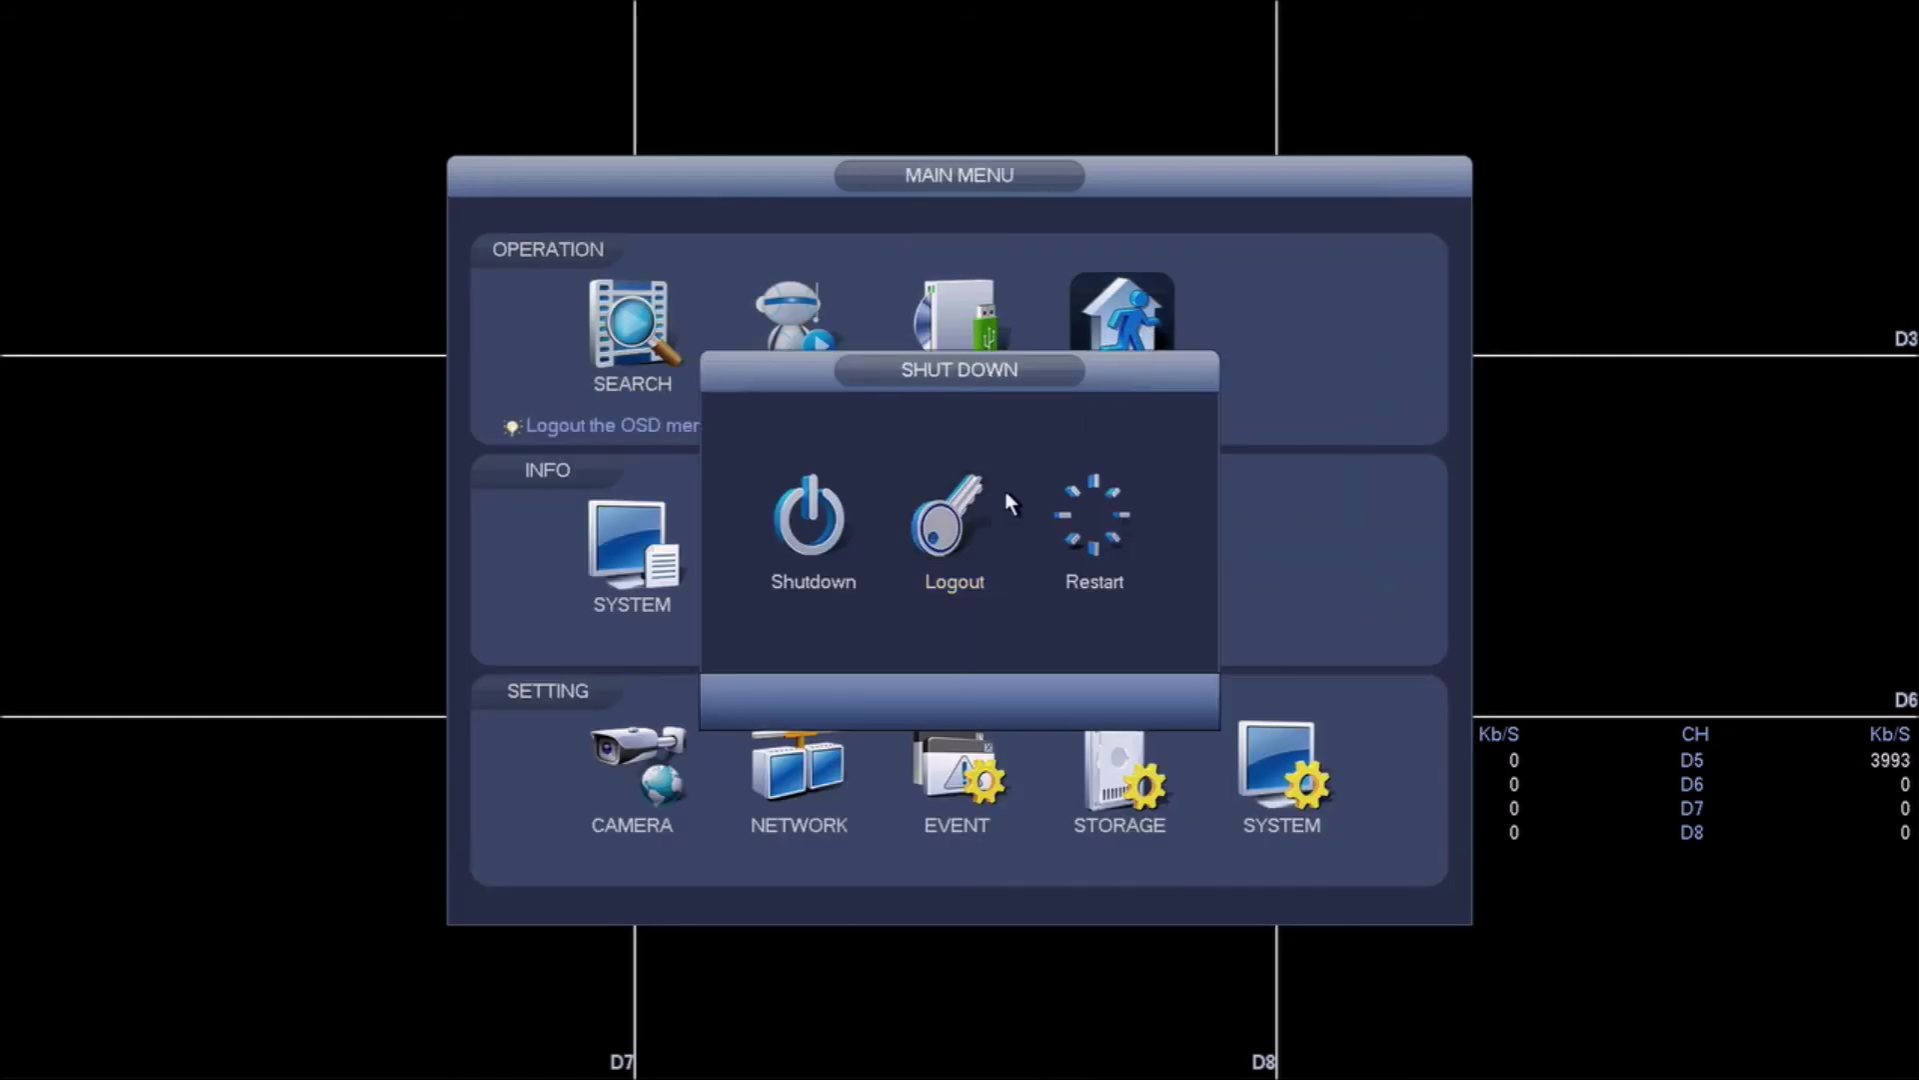
left_click(946, 530)
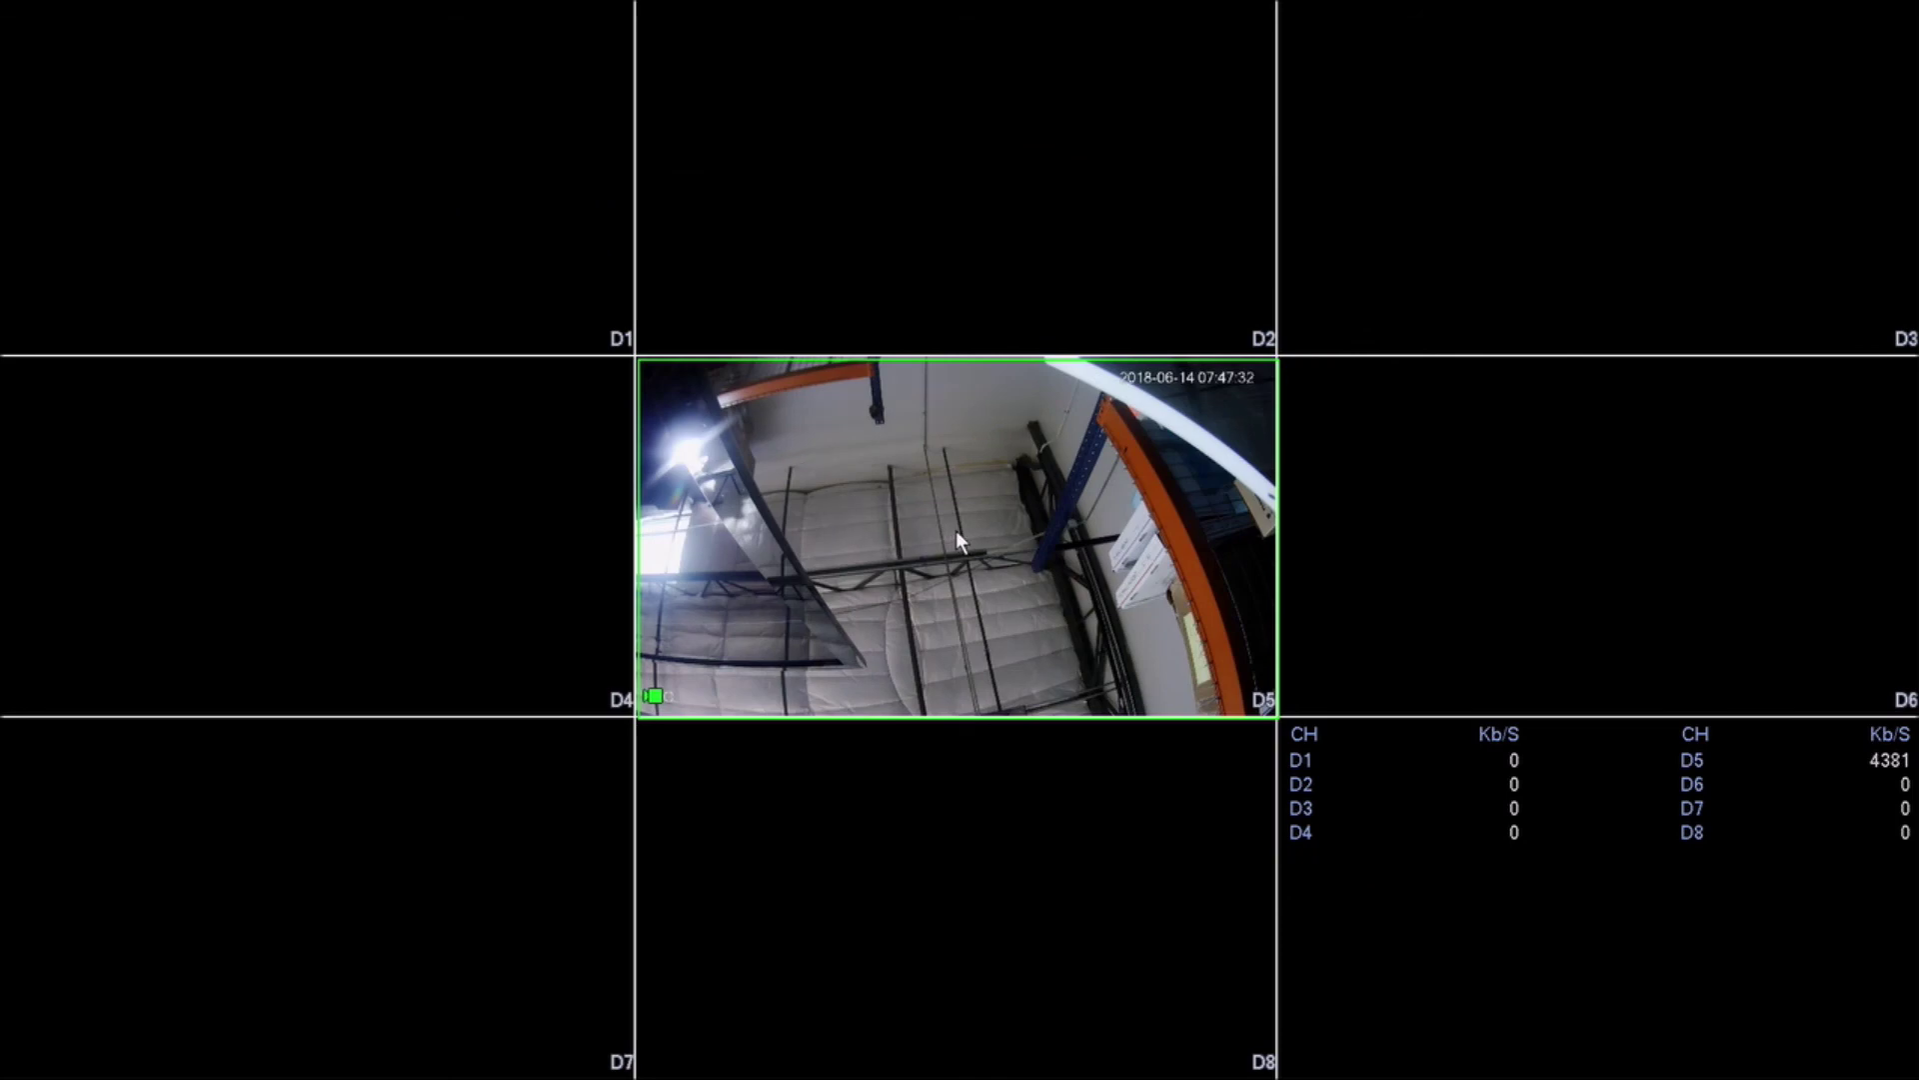